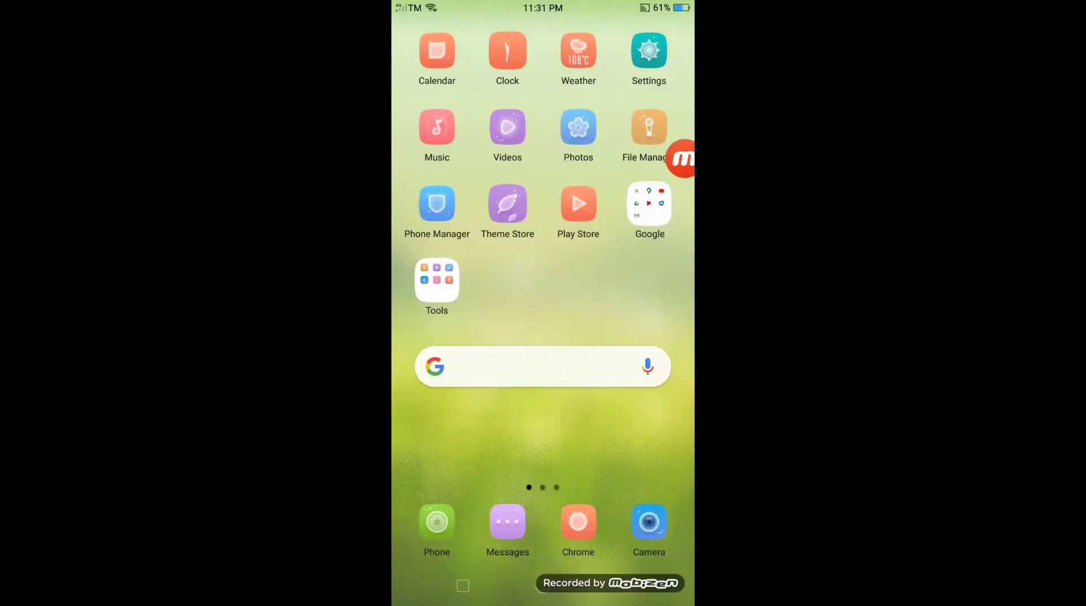
# Search the Google Play Store for 'canva' and launch the Canva app from its listing
pyautogui.moveTo(682, 156)
pyautogui.mouseDown()
pyautogui.moveTo(654, 281)
pyautogui.moveTo(654, 433)
pyautogui.moveTo(677, 561)
pyautogui.mouseUp()
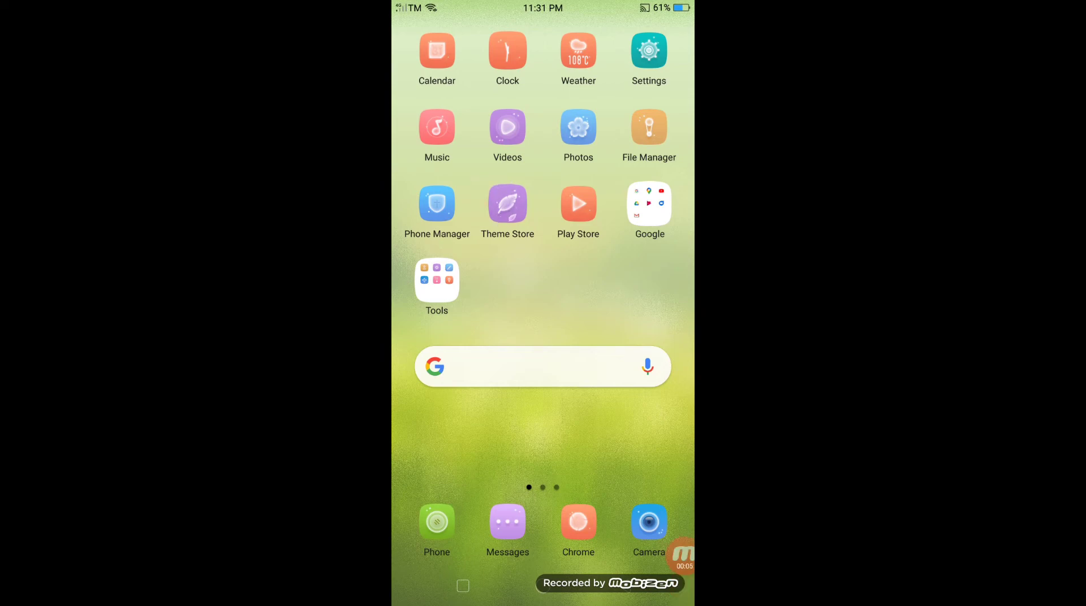
pyautogui.click(578, 204)
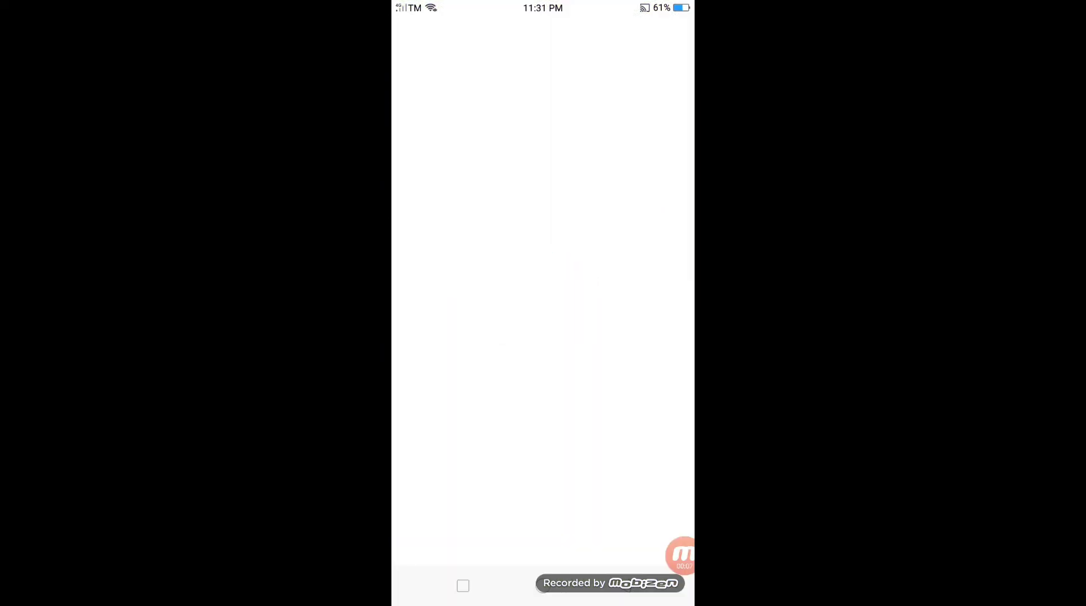
pyautogui.click(543, 39)
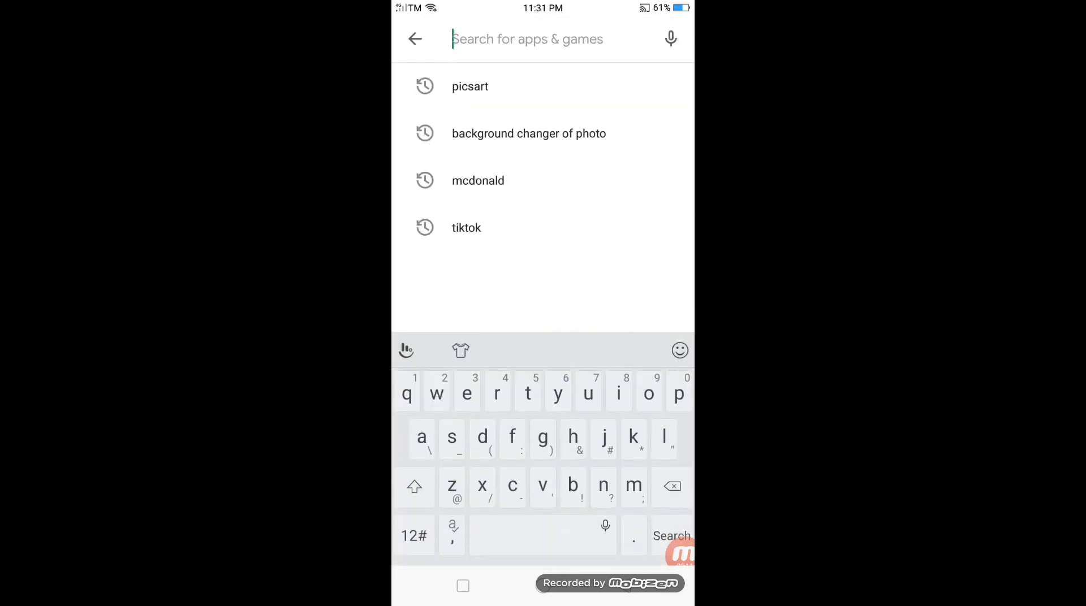
pyautogui.write('canva')
pyautogui.press('Return')
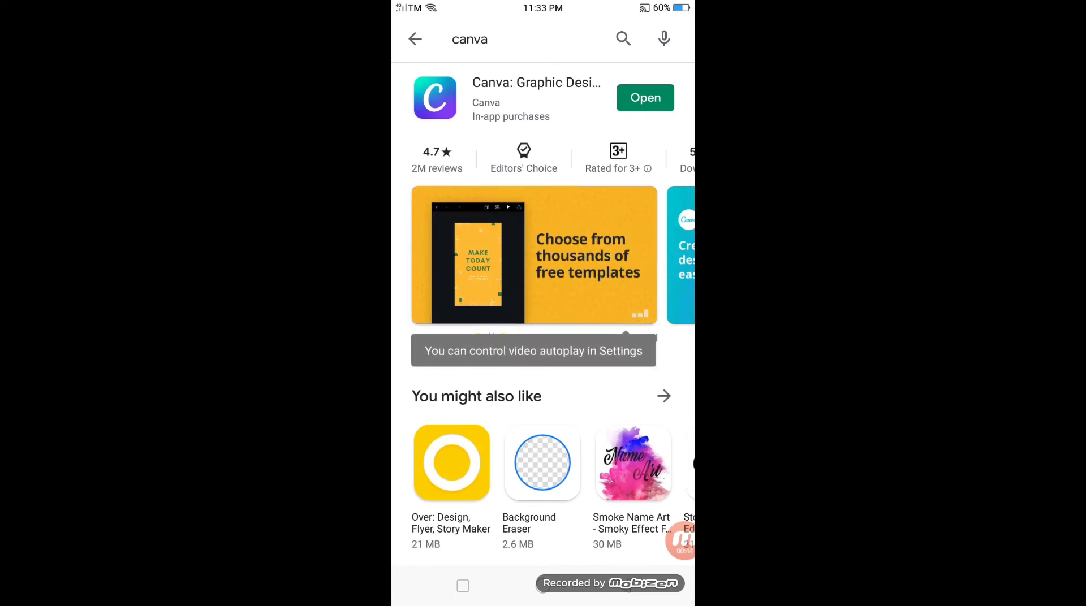
pyautogui.click(645, 97)
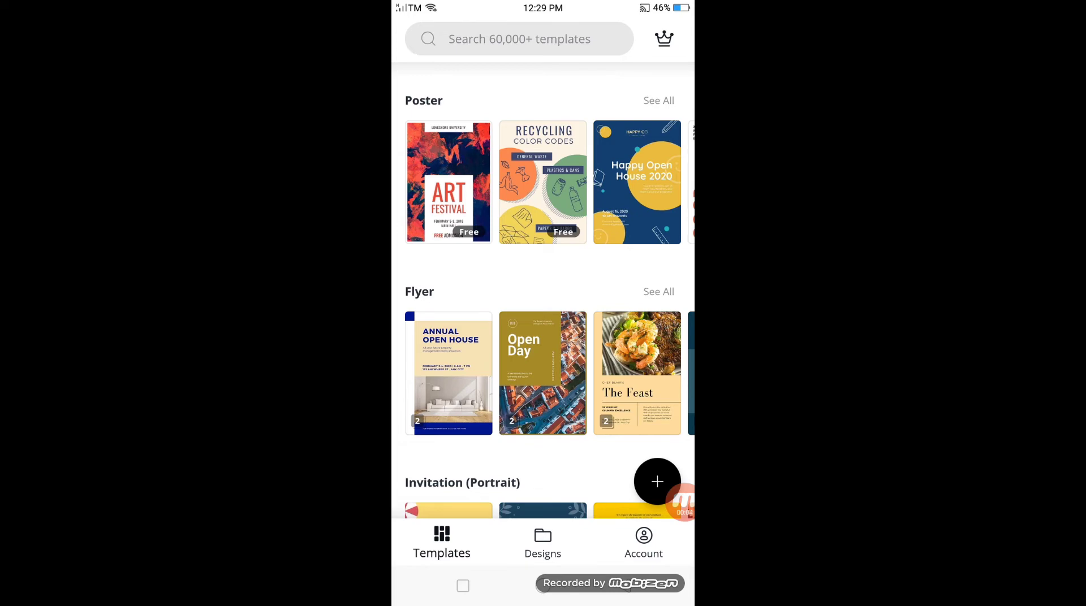
# Scroll the Templates page down until the YouTube Thumbnail category row appears
pyautogui.scroll(5, 543, 290)
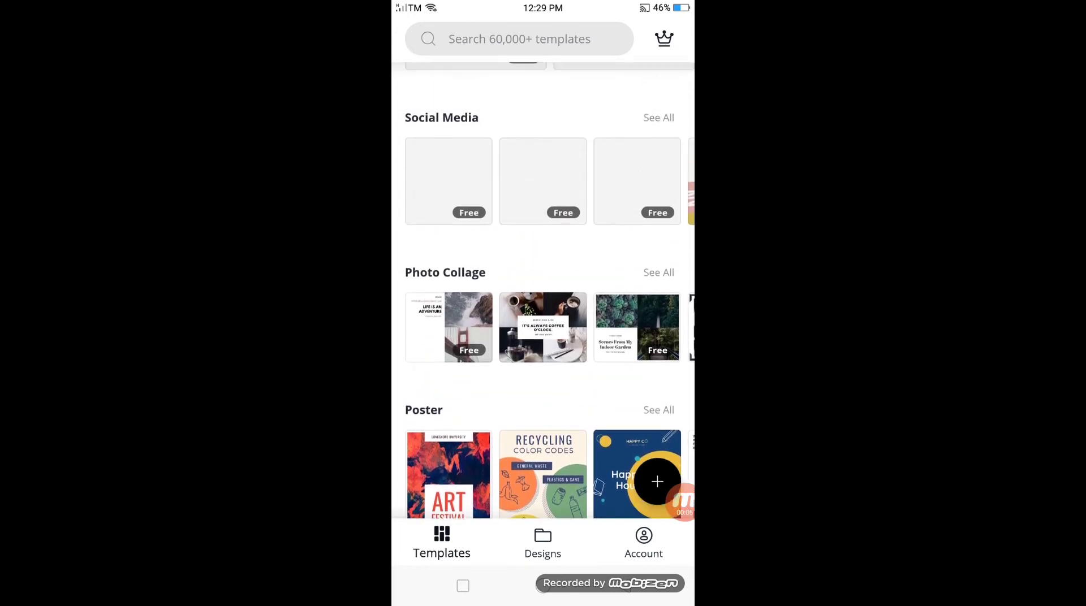
pyautogui.scroll(-1, 543, 290)
pyautogui.scroll(-5, 542, 290)
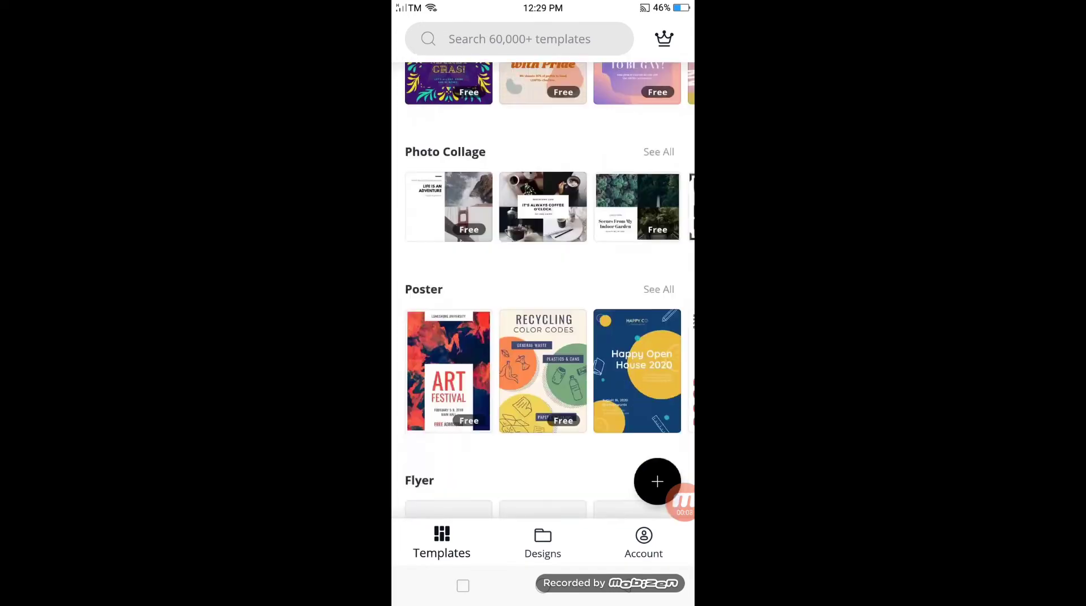
pyautogui.scroll(-3, 543, 290)
pyautogui.scroll(-3, 543, 290)
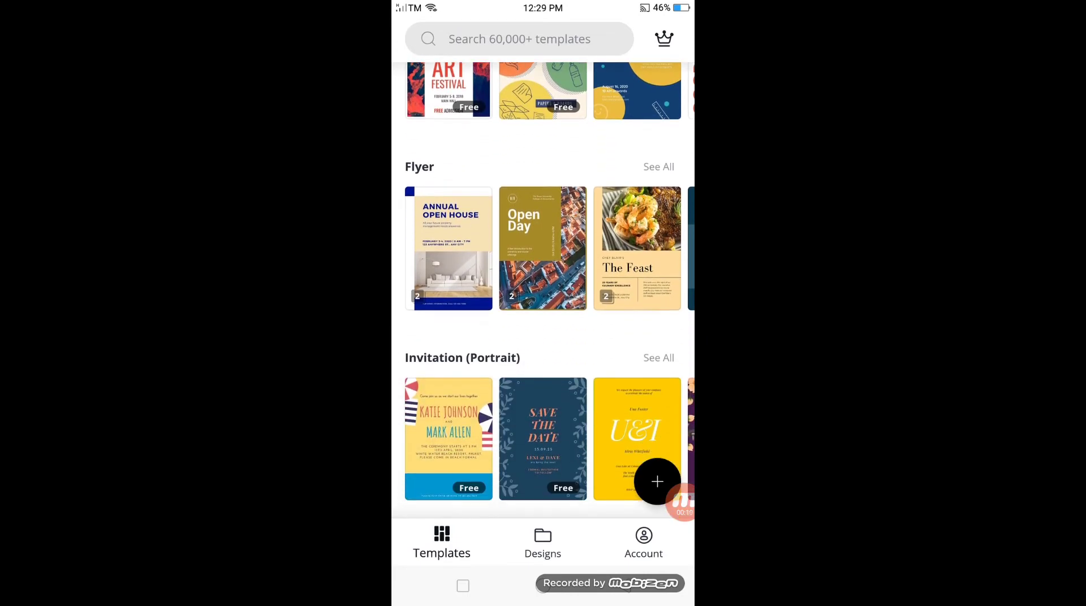
pyautogui.scroll(-3, 543, 290)
pyautogui.scroll(-2, 543, 290)
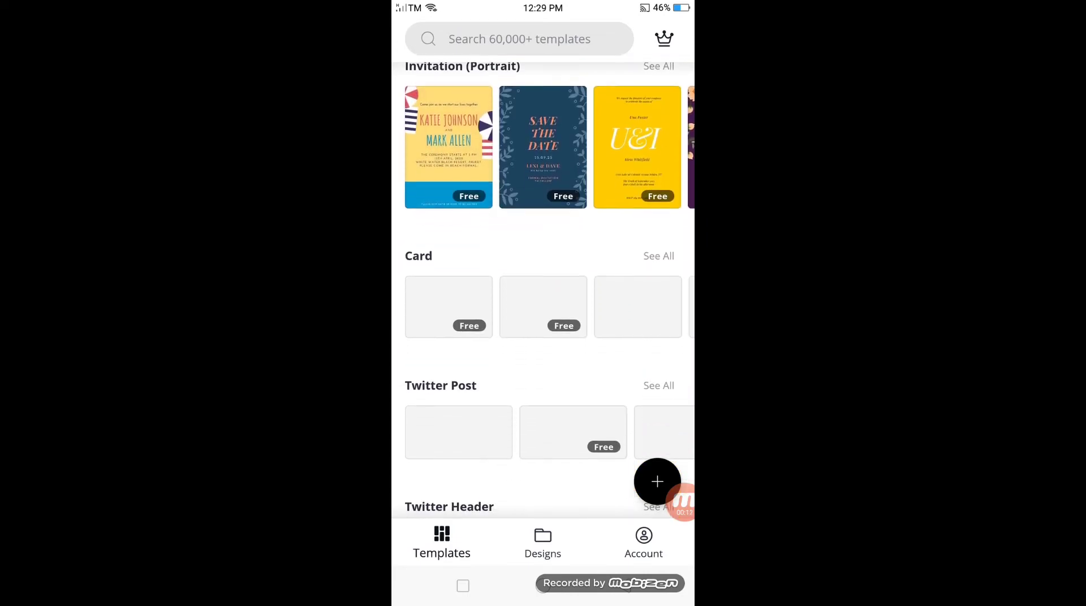
pyautogui.scroll(-3, 543, 290)
pyautogui.scroll(-2, 543, 290)
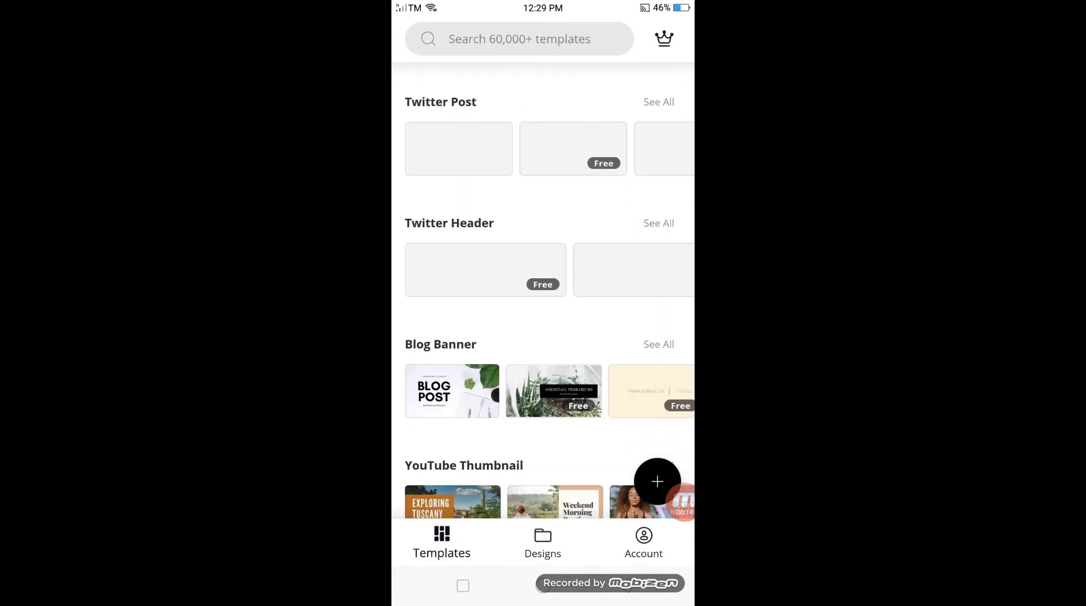
pyautogui.scroll(-2, 543, 290)
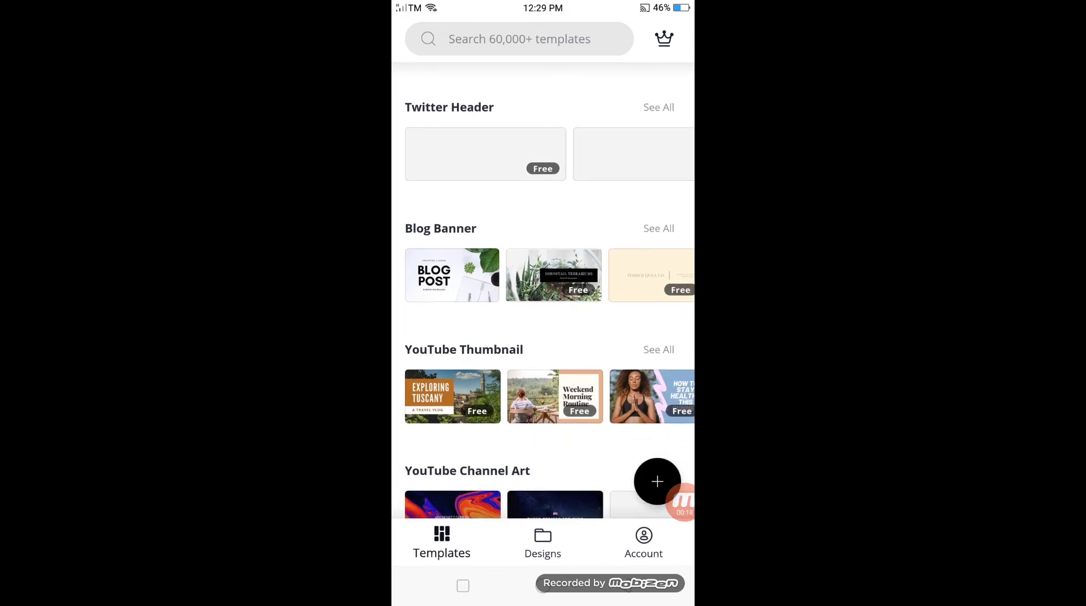
# Show all YouTube Thumbnail templates and open the 'Get Ready With Me' template
pyautogui.click(658, 349)
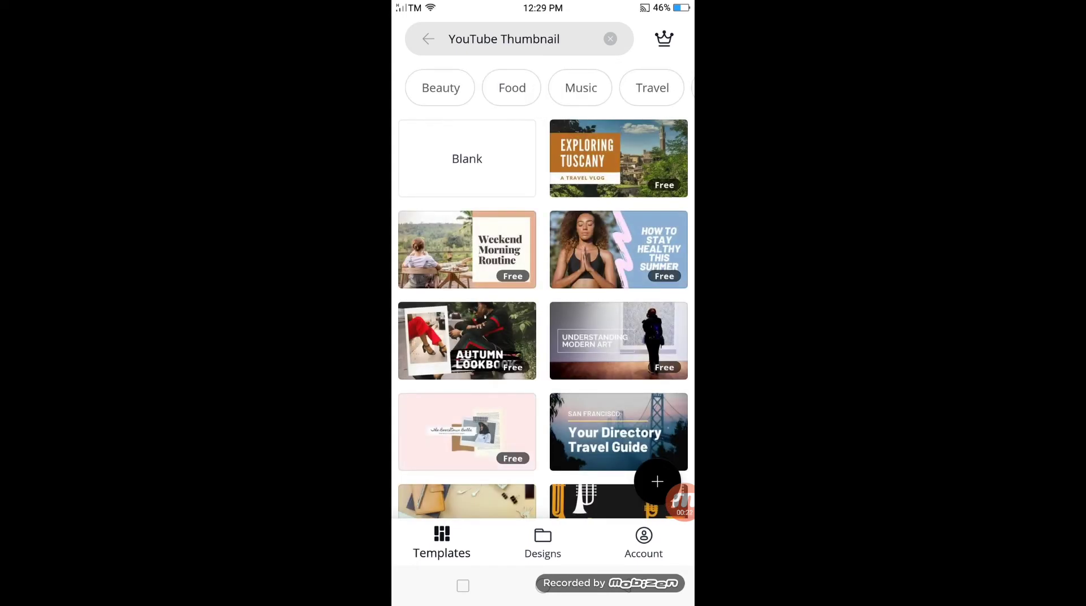
pyautogui.scroll(-2, 543, 316)
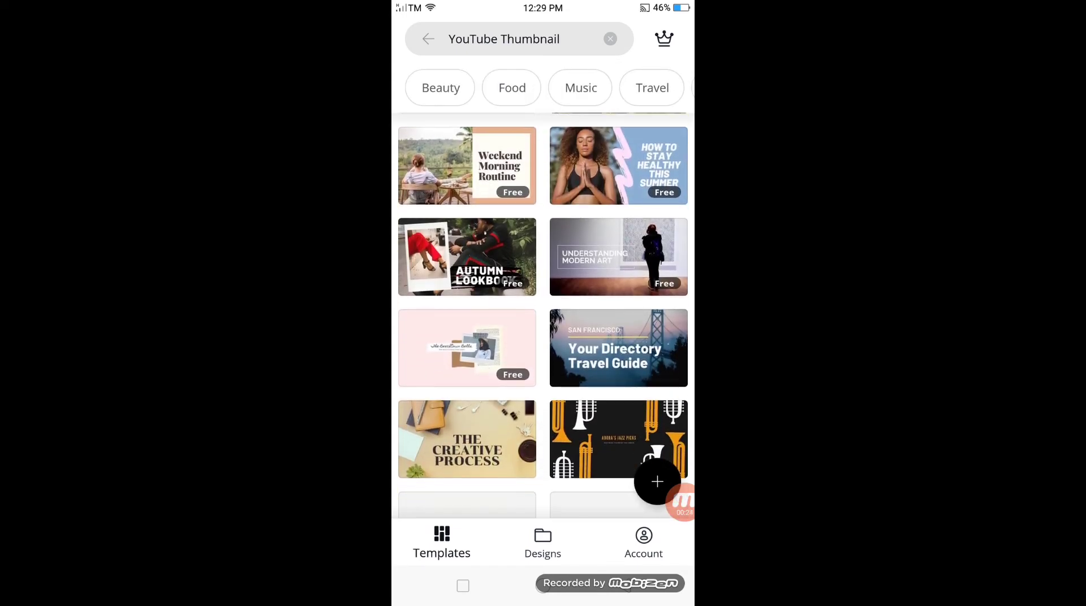
pyautogui.scroll(-3, 542, 315)
pyautogui.scroll(-2, 543, 315)
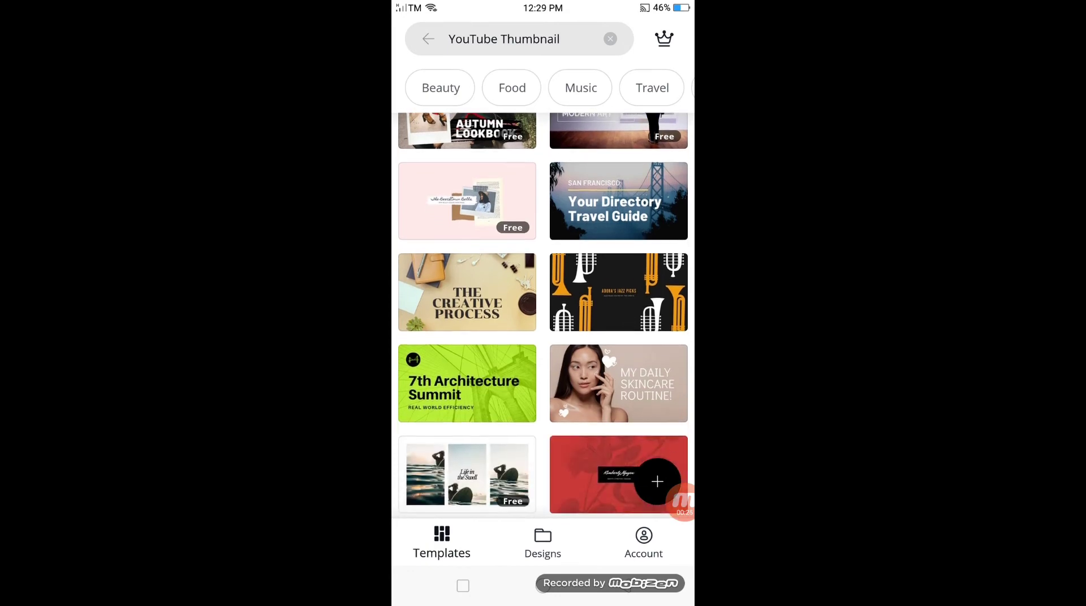
pyautogui.scroll(-2, 543, 316)
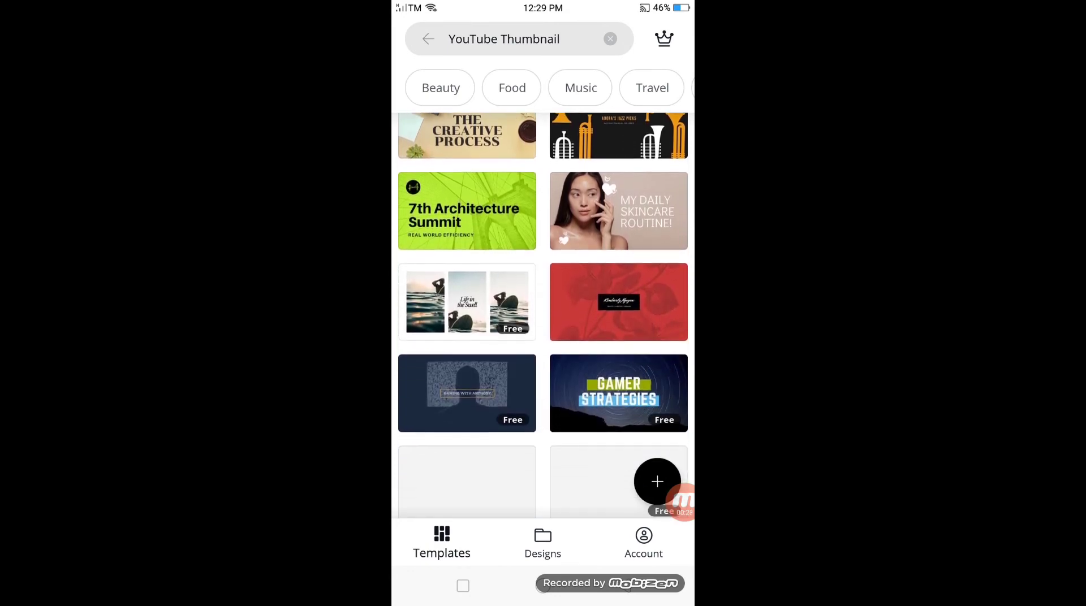
pyautogui.scroll(-2, 543, 316)
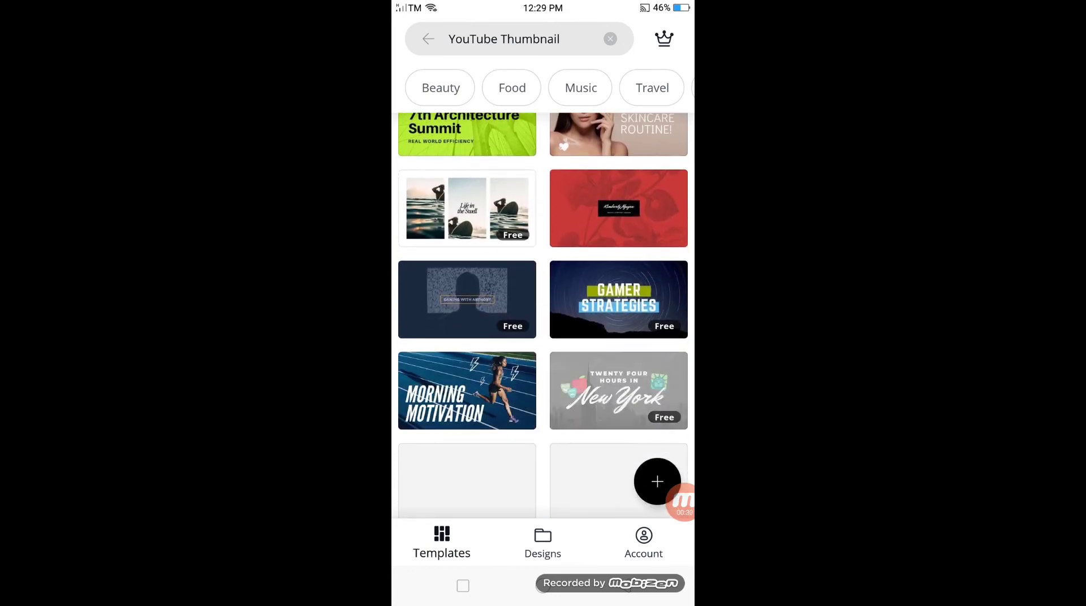
pyautogui.scroll(-2, 543, 316)
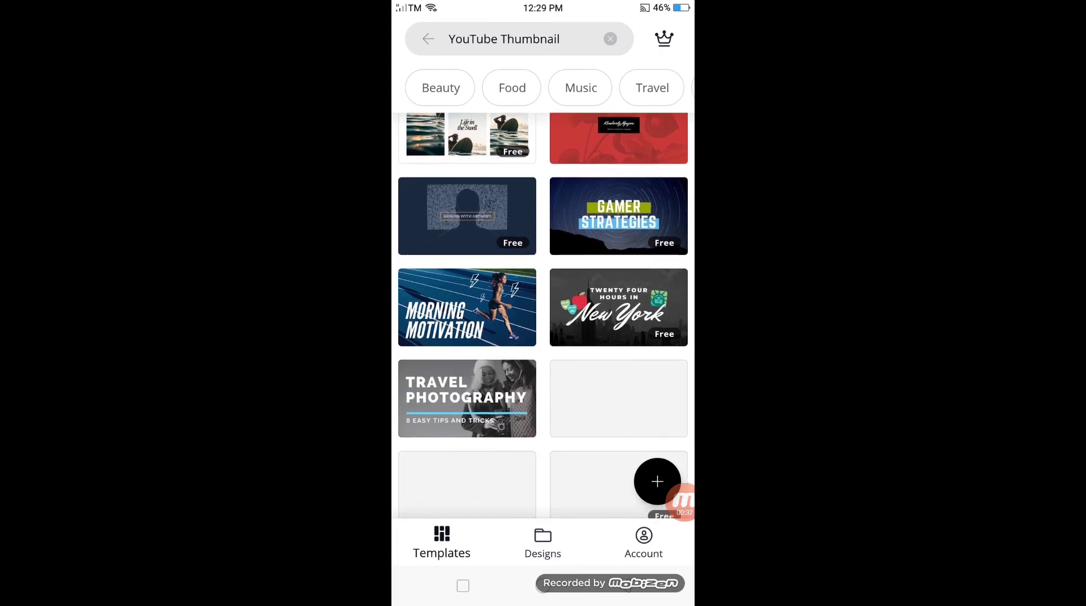
pyautogui.scroll(1, 543, 316)
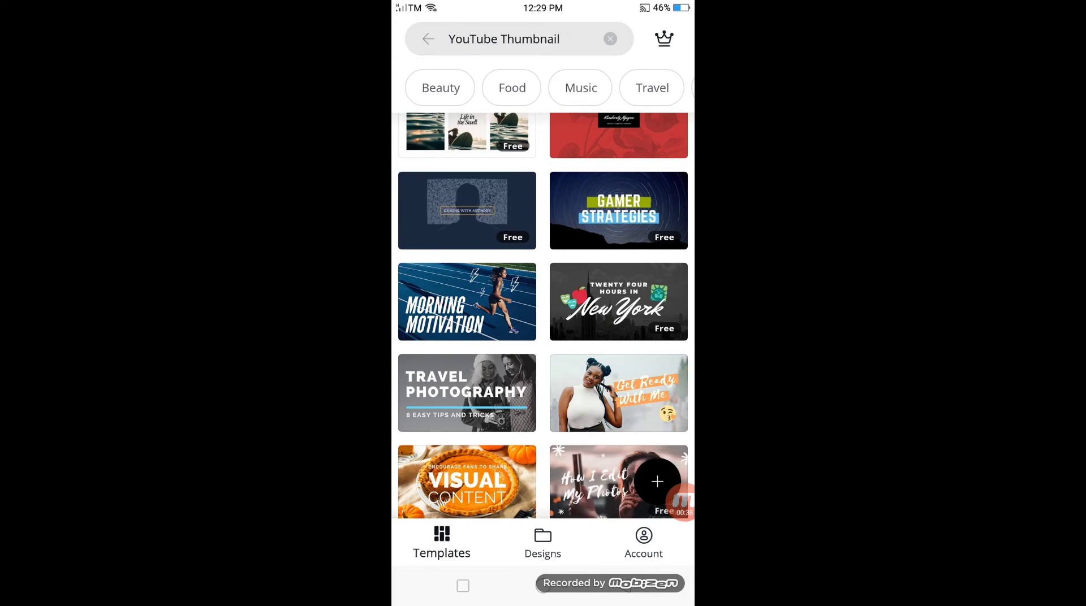
pyautogui.click(618, 393)
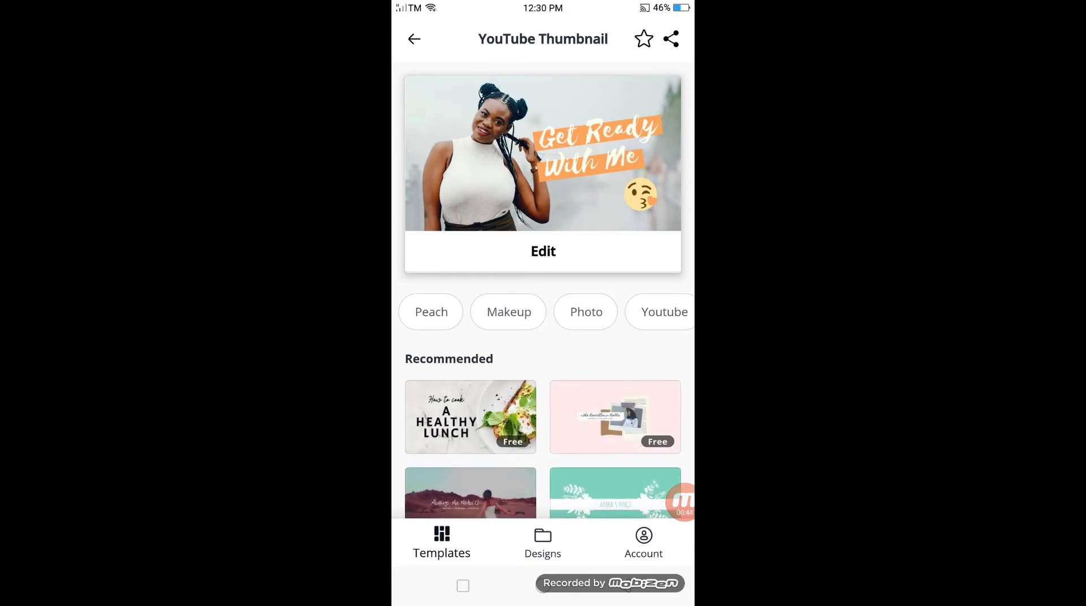
# Edit the Get Ready With Me template and select its background photo for replacement
pyautogui.click(543, 249)
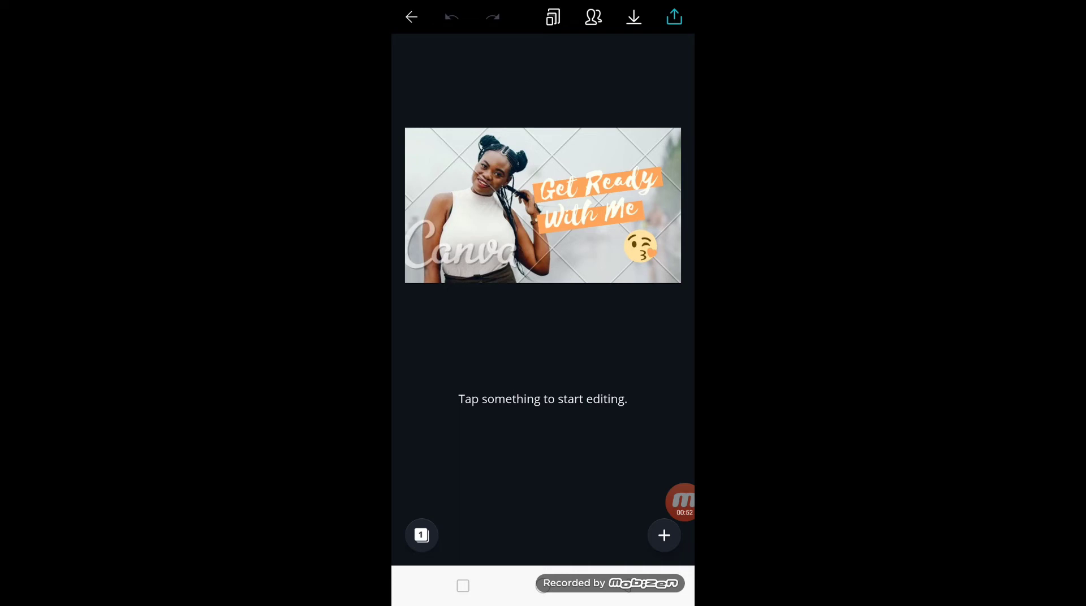
pyautogui.click(480, 226)
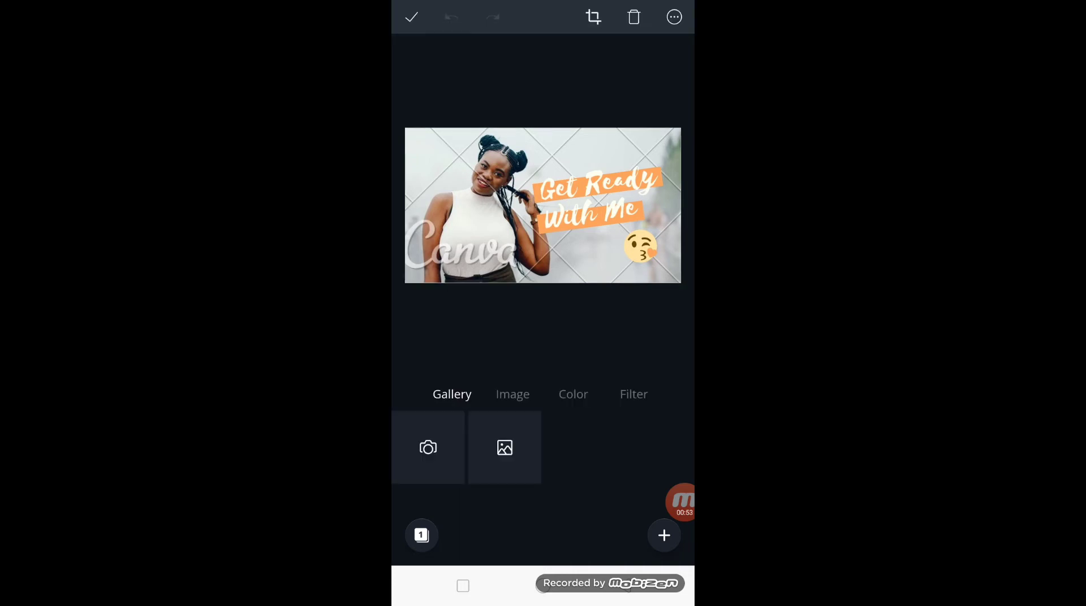
pyautogui.click(411, 17)
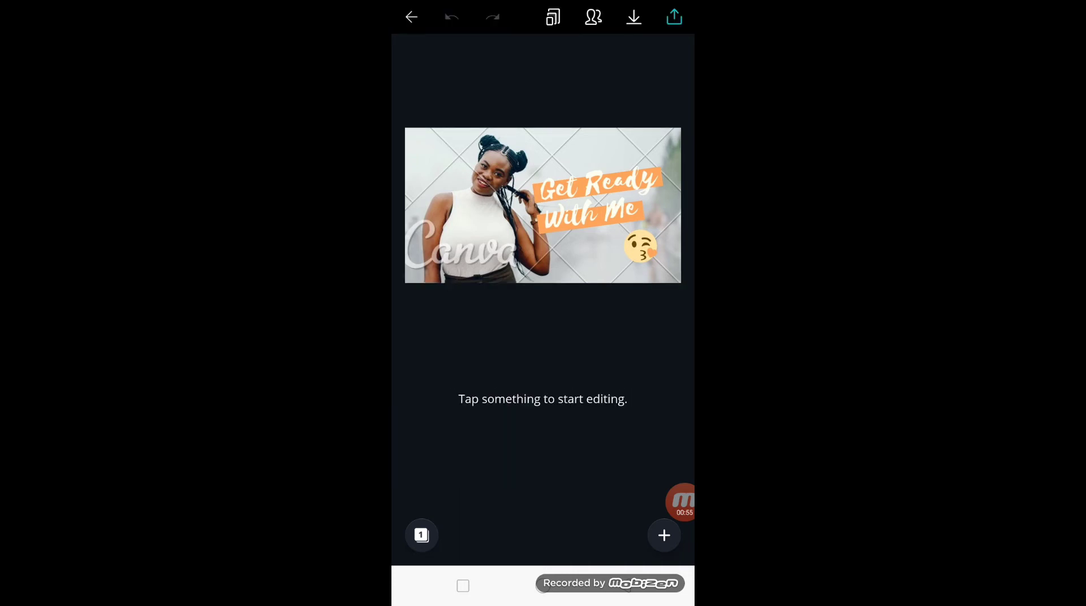
pyautogui.click(441, 170)
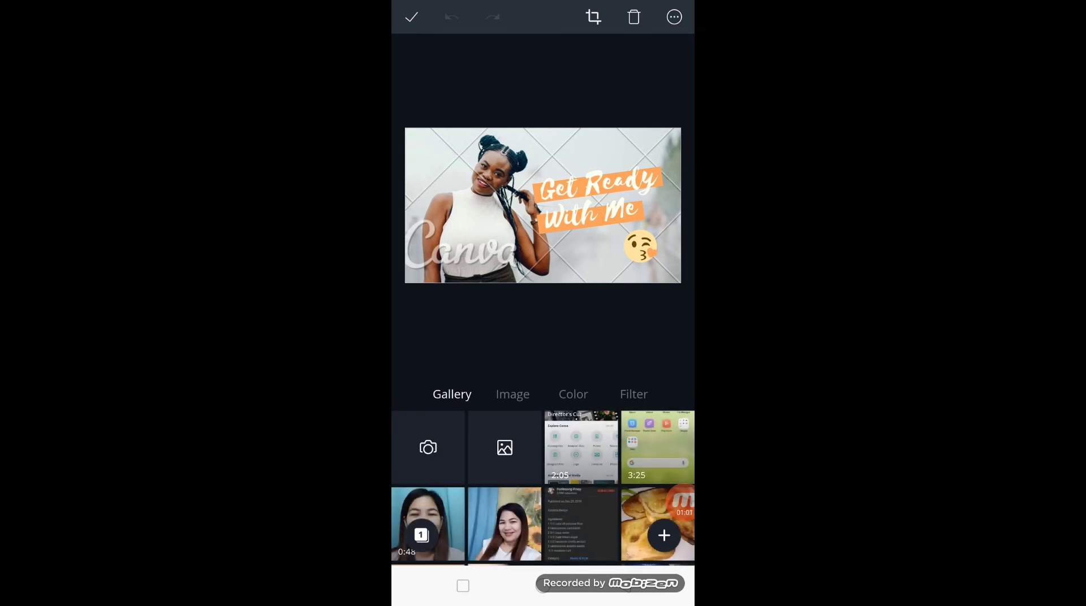
# Replace the background with the user's own photo and drag the title left over the blue curtain
pyautogui.scroll(-3, 542, 486)
pyautogui.click(505, 447)
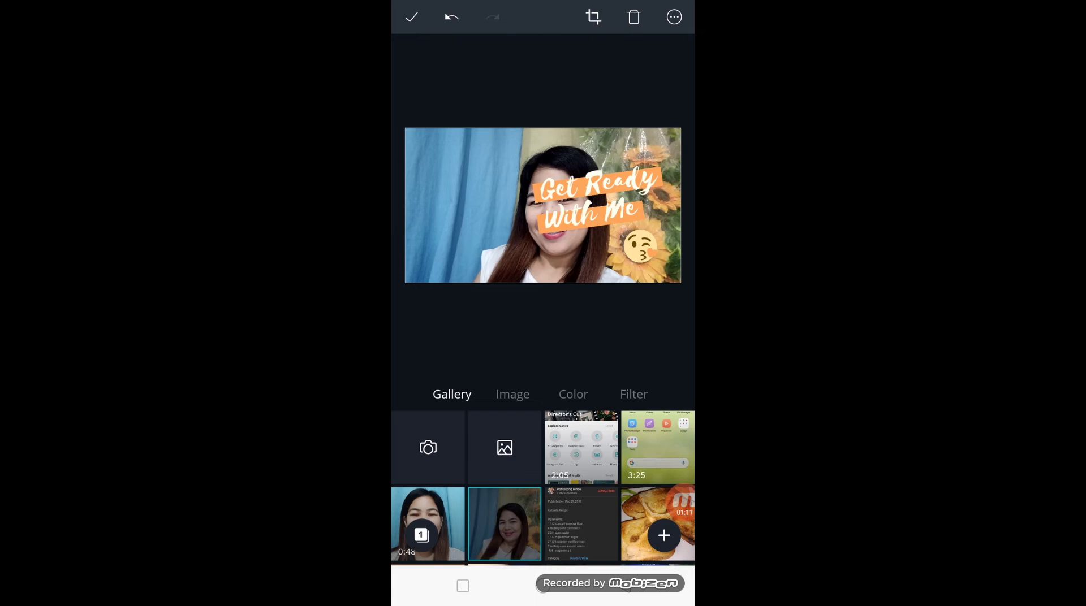
pyautogui.click(594, 198)
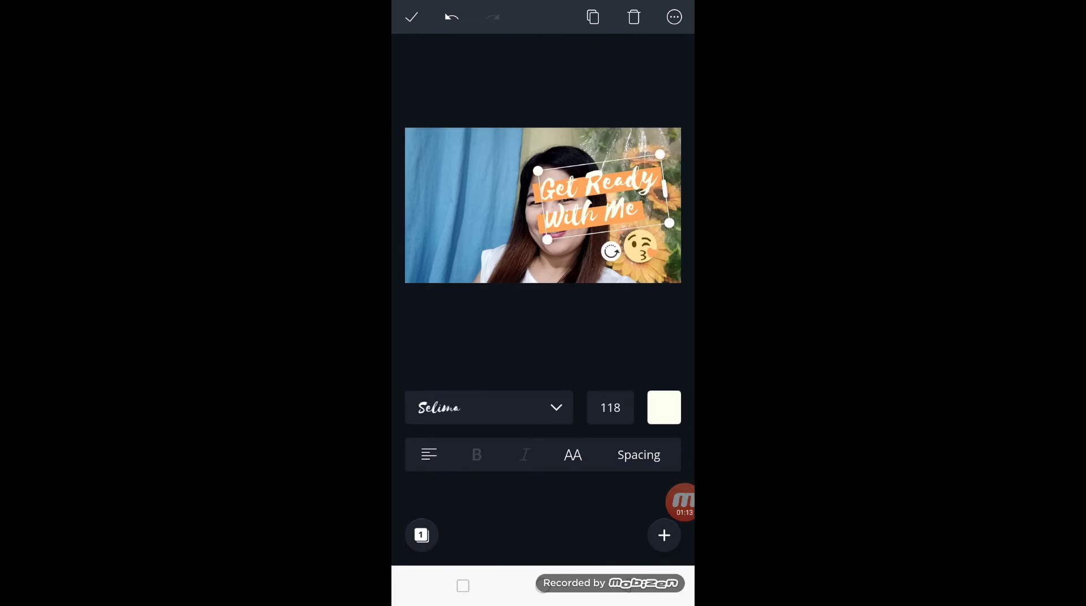
pyautogui.moveTo(600, 198); pyautogui.dragTo(469, 216)
# Drag the top and lower orange bars left behind the 'Get Ready' and 'With Me' lines
pyautogui.click(599, 181)
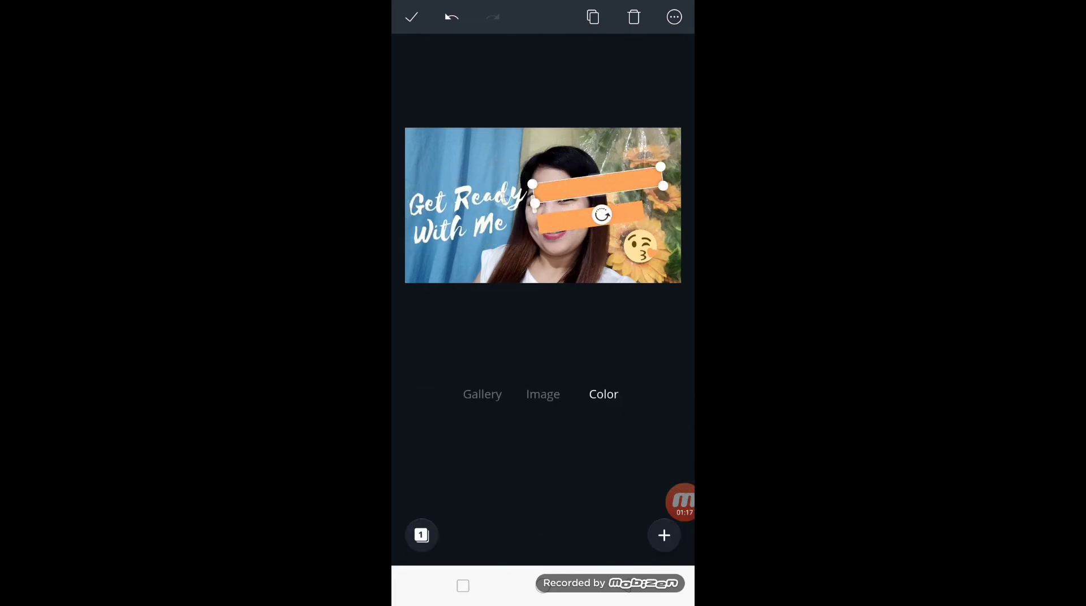
pyautogui.moveTo(600, 181); pyautogui.dragTo(481, 195)
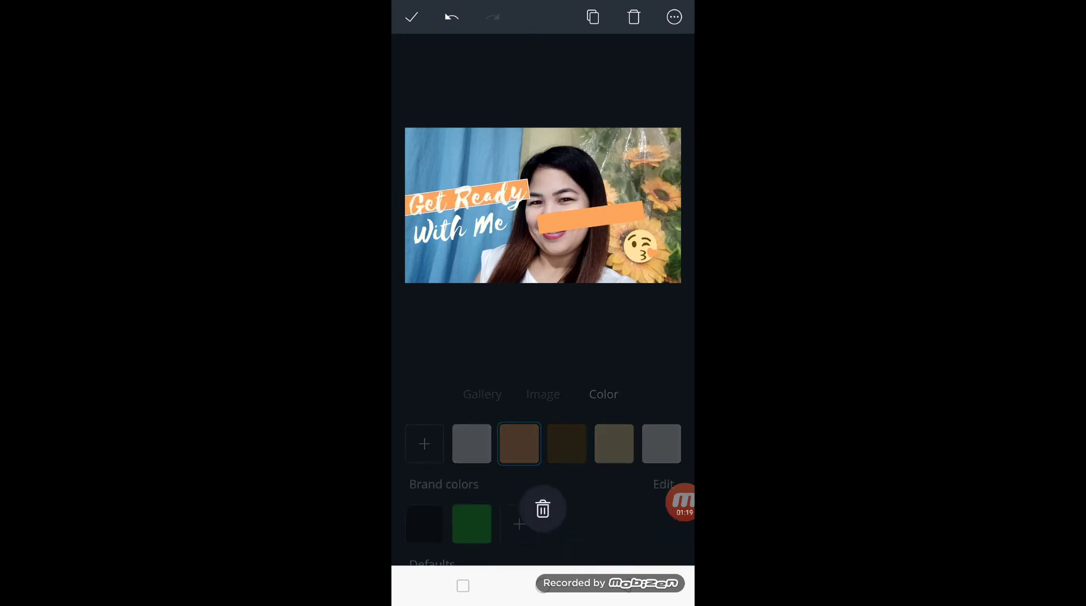
pyautogui.moveTo(481, 195); pyautogui.dragTo(482, 196)
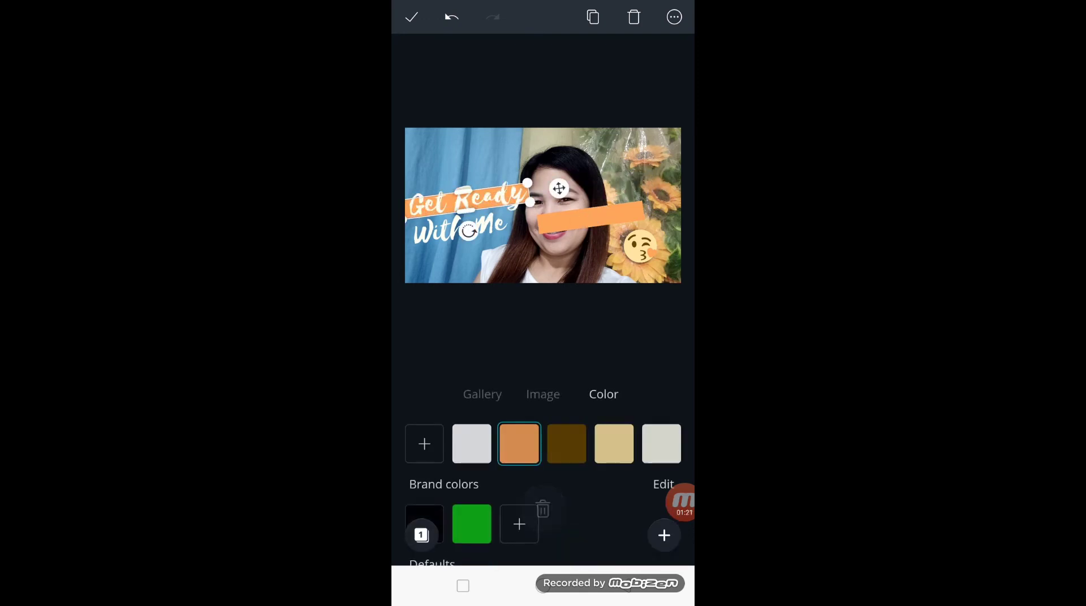
pyautogui.moveTo(591, 217); pyautogui.dragTo(467, 226)
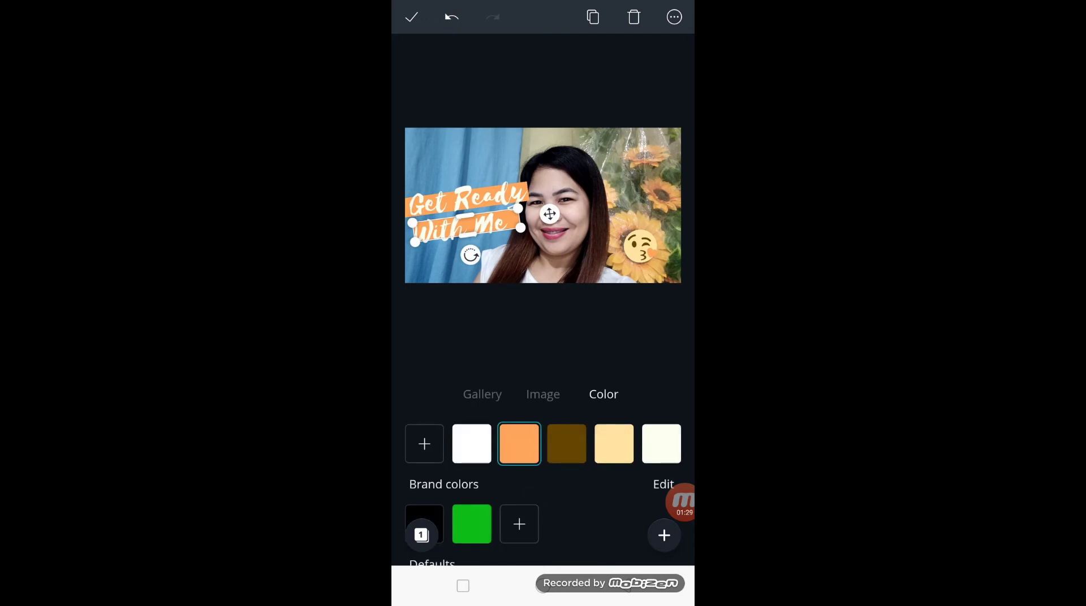
pyautogui.moveTo(549, 213); pyautogui.dragTo(549, 213)
pyautogui.moveTo(461, 217); pyautogui.dragTo(461, 217)
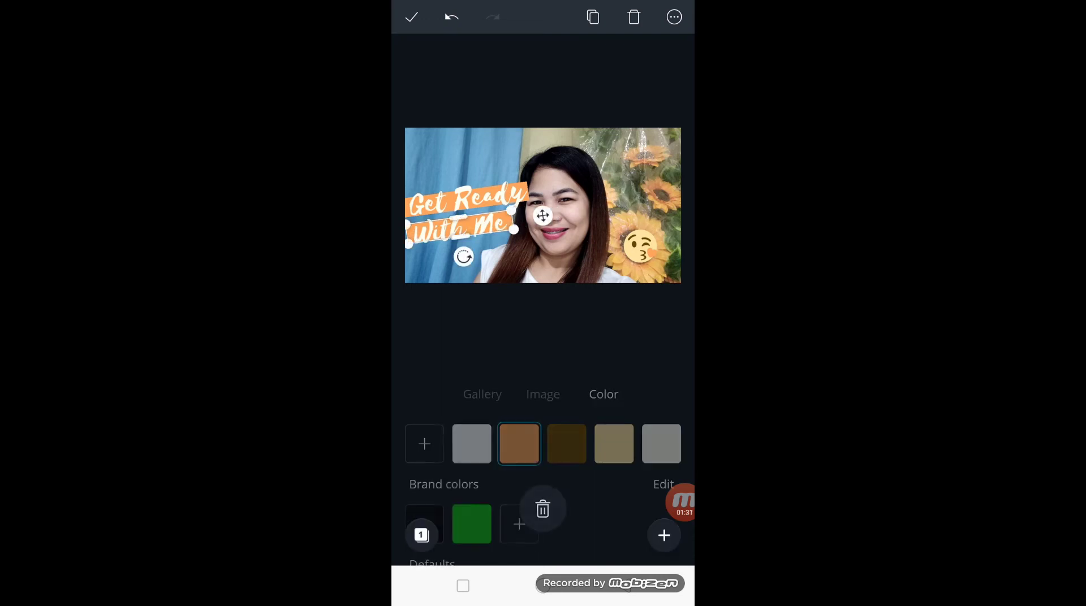
# Move the kiss emoji to the lower left and raise the title toward the top edge
pyautogui.click(641, 247)
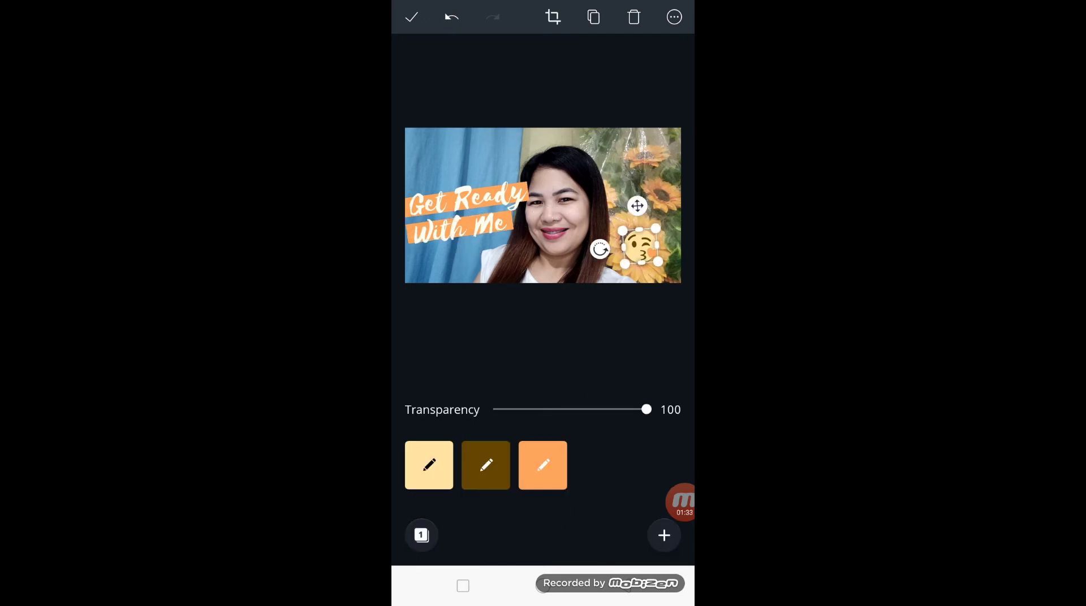
pyautogui.moveTo(641, 246); pyautogui.dragTo(454, 261)
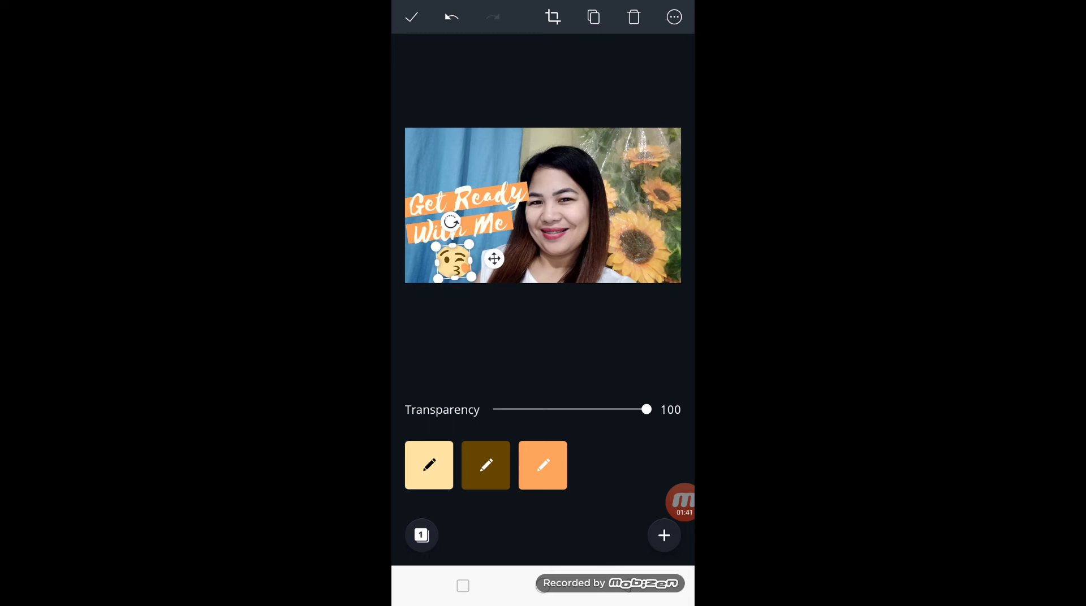
pyautogui.click(461, 223)
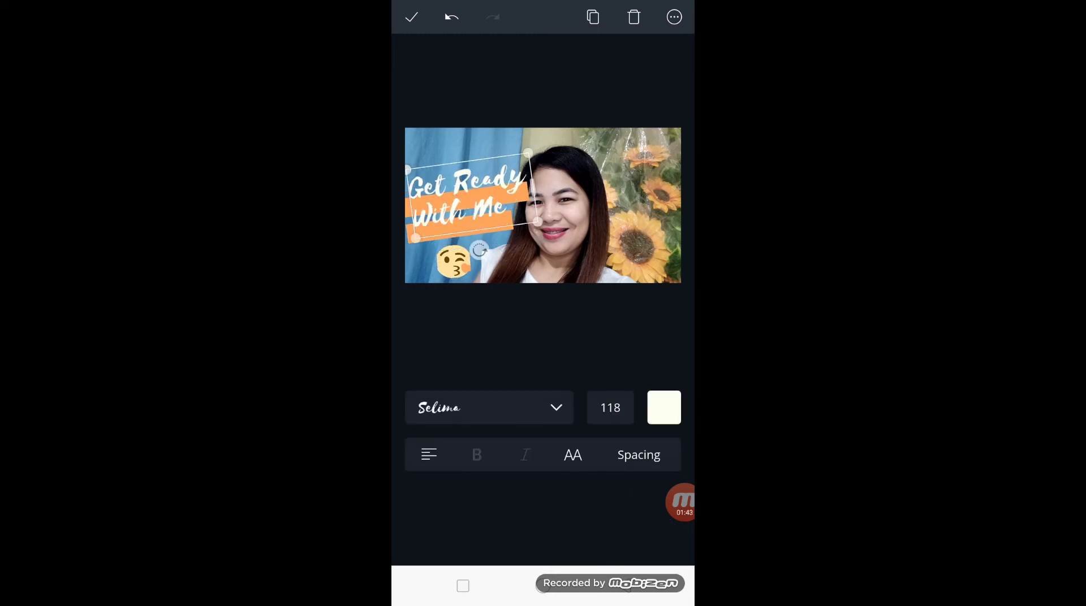
pyautogui.moveTo(461, 223); pyautogui.dragTo(459, 181)
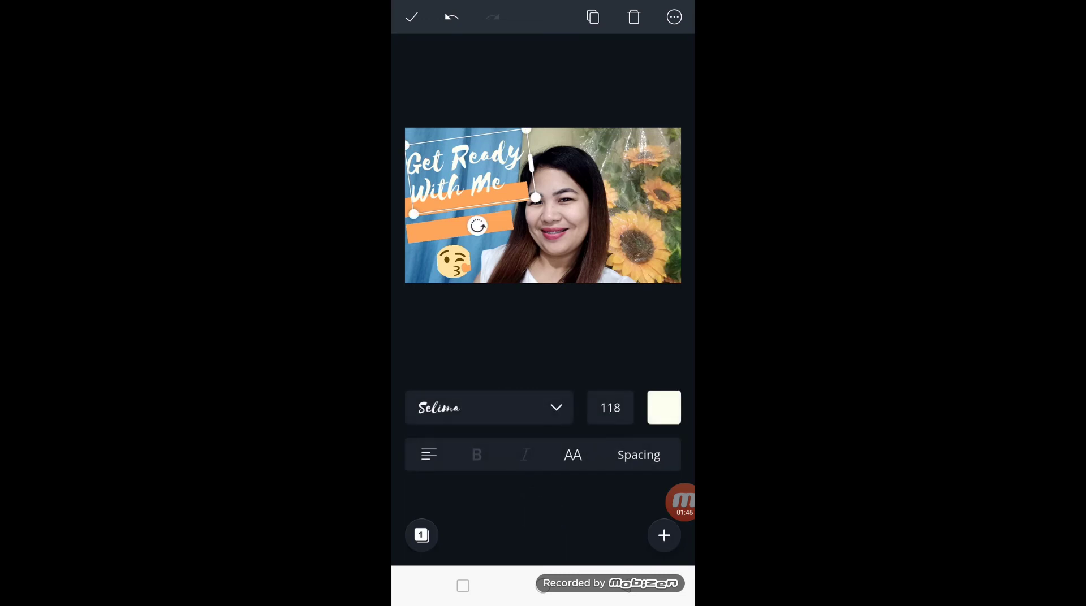
# Raise the lower orange bar behind the title and stretch the kiss emoji taller
pyautogui.click(459, 229)
pyautogui.moveTo(458, 229); pyautogui.dragTo(458, 204)
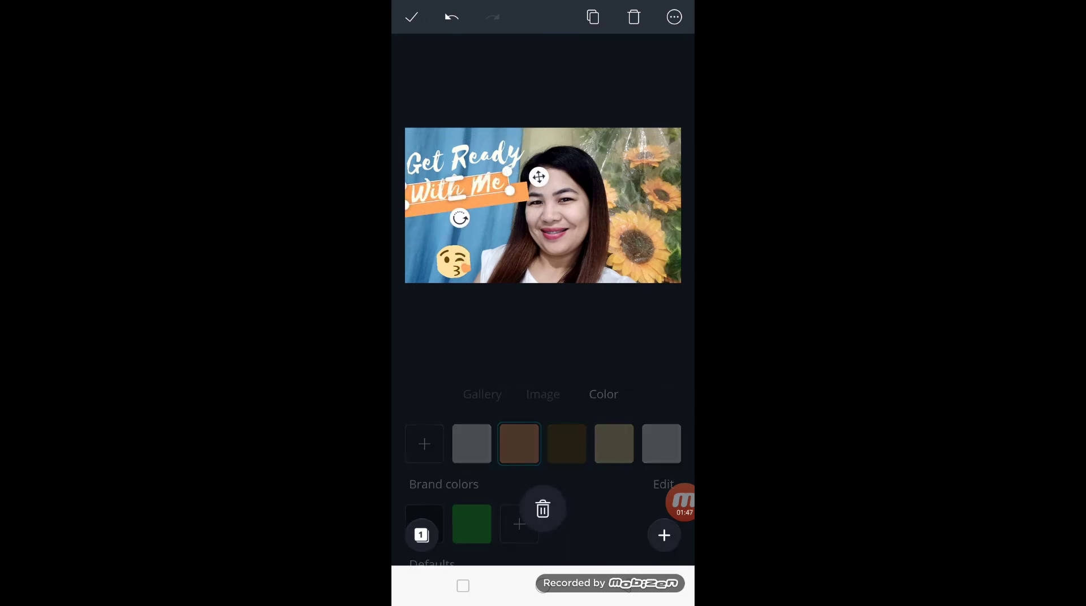
pyautogui.moveTo(464, 198); pyautogui.dragTo(468, 150)
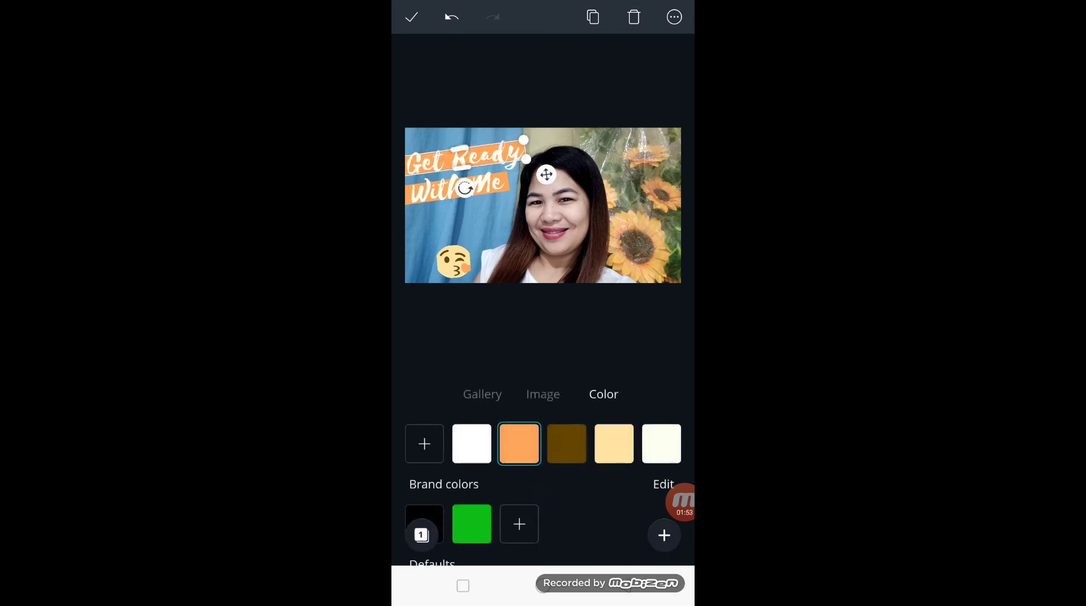
pyautogui.click(543, 340)
pyautogui.click(454, 262)
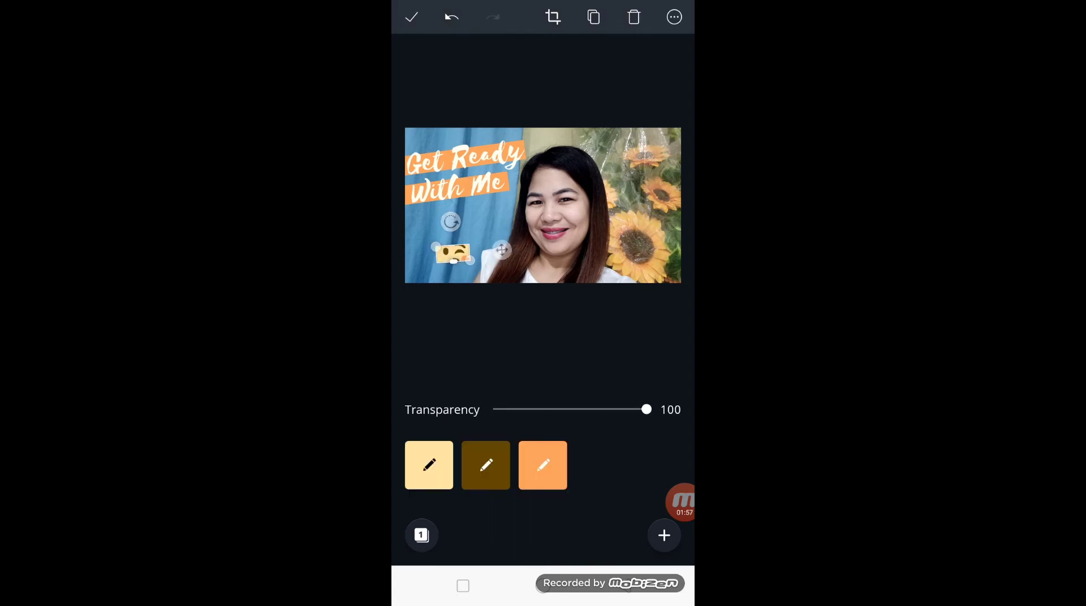
pyautogui.moveTo(454, 263); pyautogui.dragTo(454, 283)
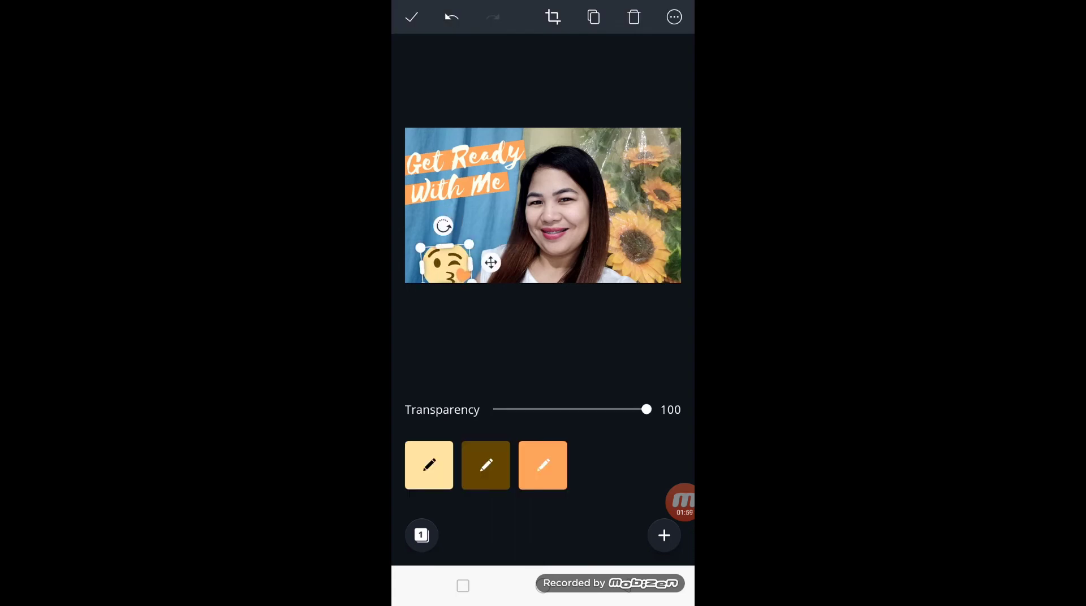
# Squash the kiss emoji into a thin line and deselect it
pyautogui.click(553, 17)
pyautogui.click(670, 17)
pyautogui.moveTo(444, 226)
pyautogui.mouseDown()
pyautogui.moveTo(444, 282)
pyautogui.moveTo(456, 262)
pyautogui.moveTo(447, 256)
pyautogui.mouseUp()
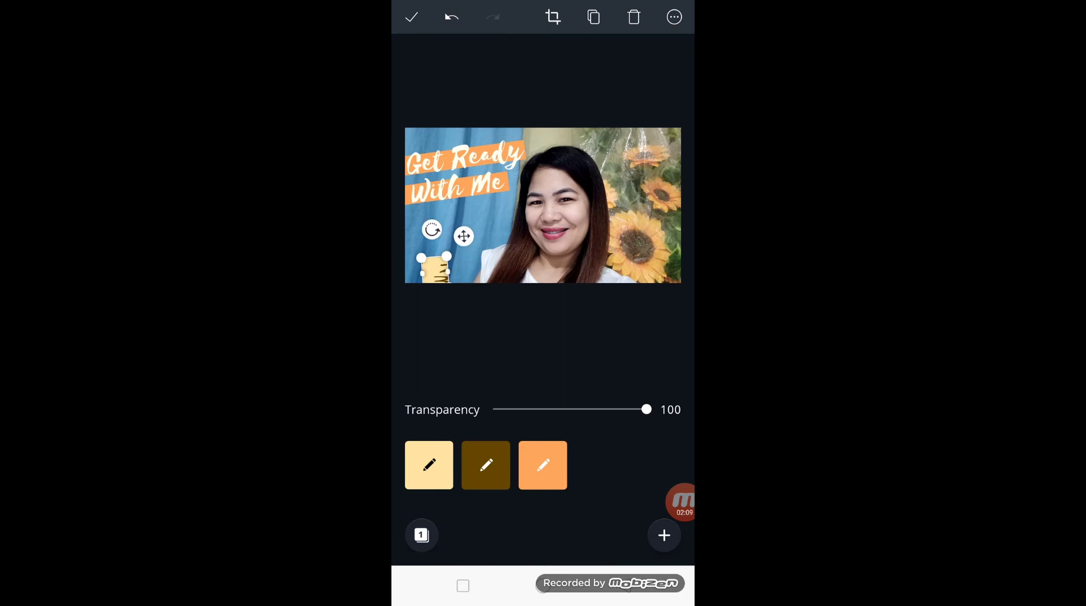
pyautogui.click(411, 17)
# Browse the sticker search, then open the Get Ready With Me title for editing
pyautogui.click(664, 535)
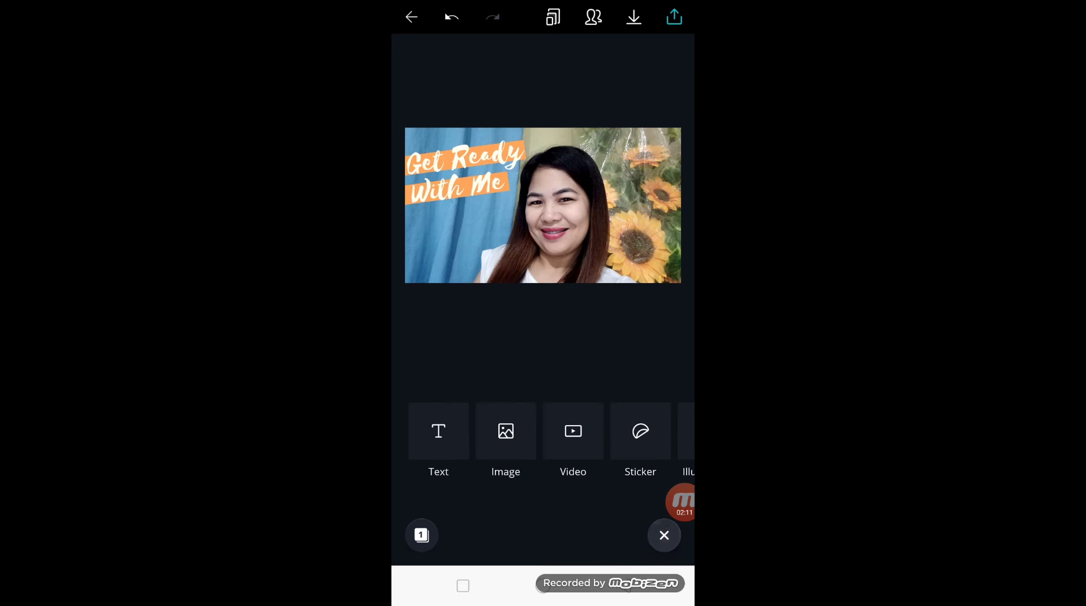
pyautogui.click(594, 430)
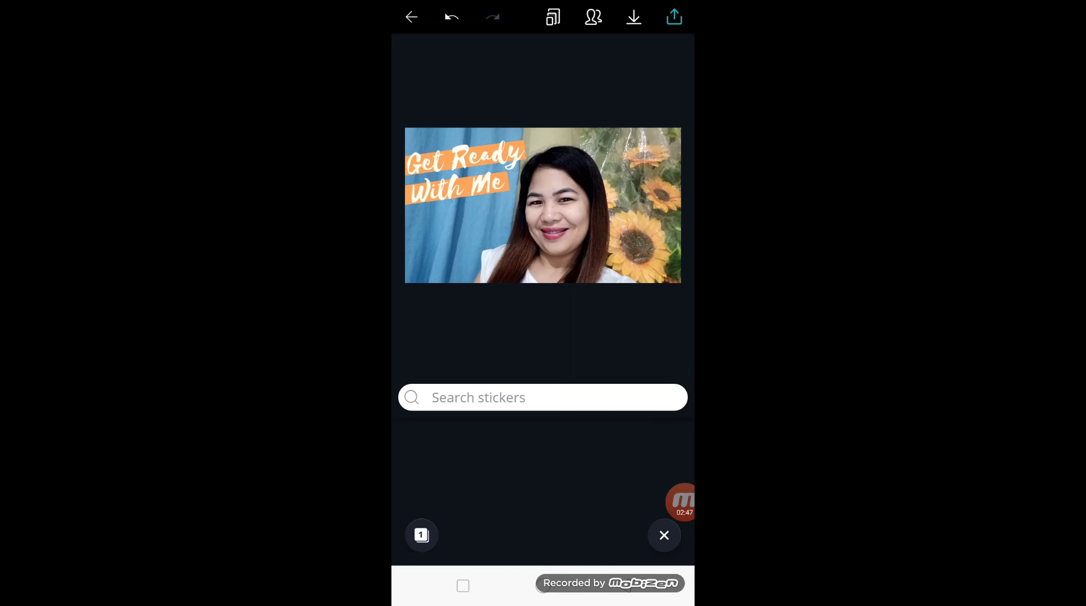
pyautogui.click(458, 169)
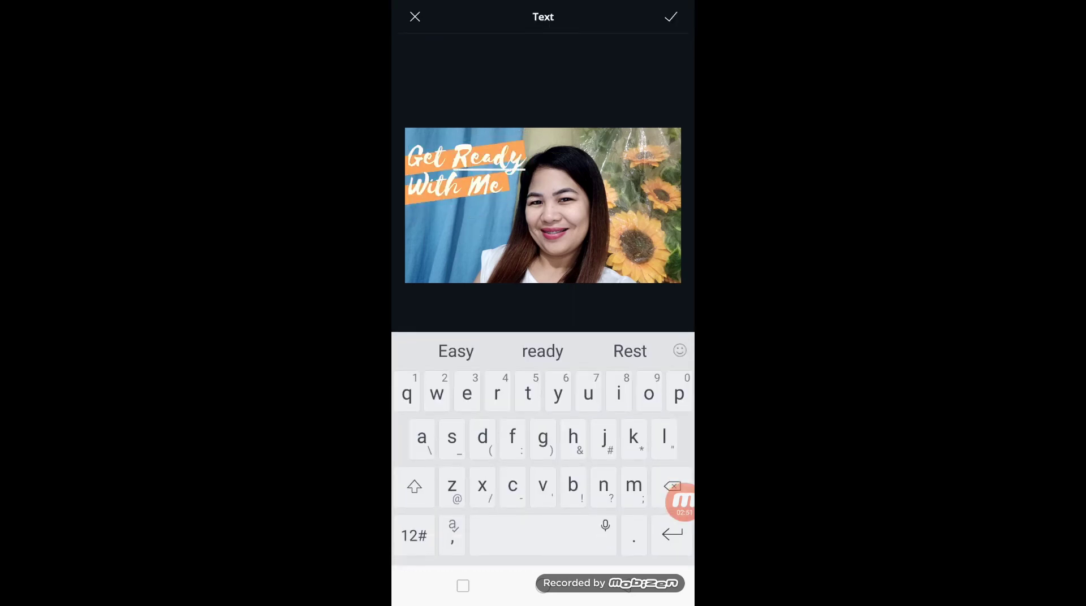
# Retype the title as 'Mukbang With kids' and confirm the edit
pyautogui.press('BackSpace')
pyautogui.press('BackSpace')
pyautogui.press('BackSpace')
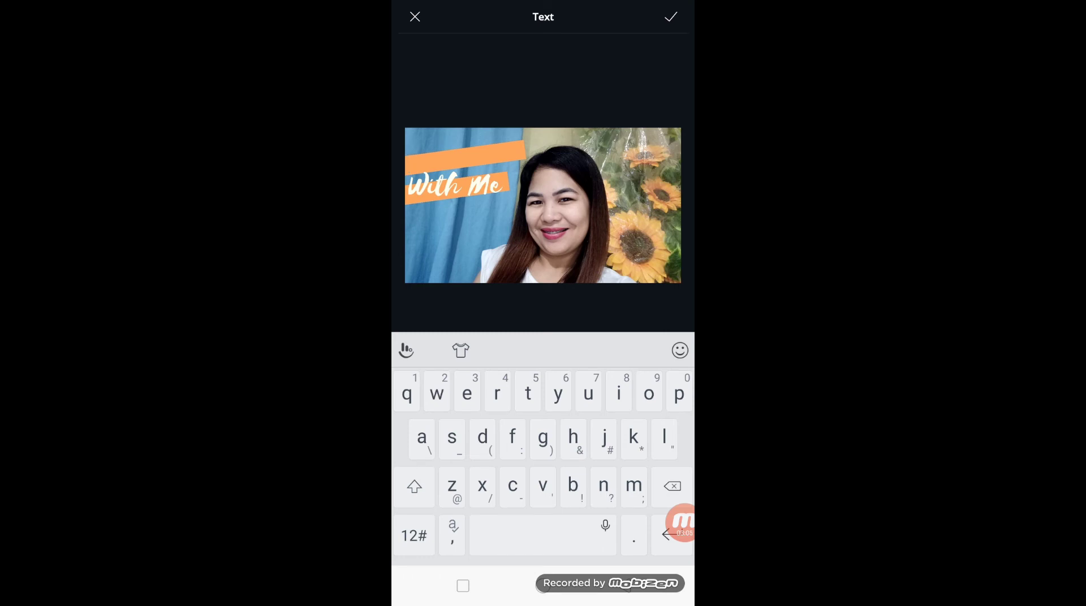
pyautogui.write('M')
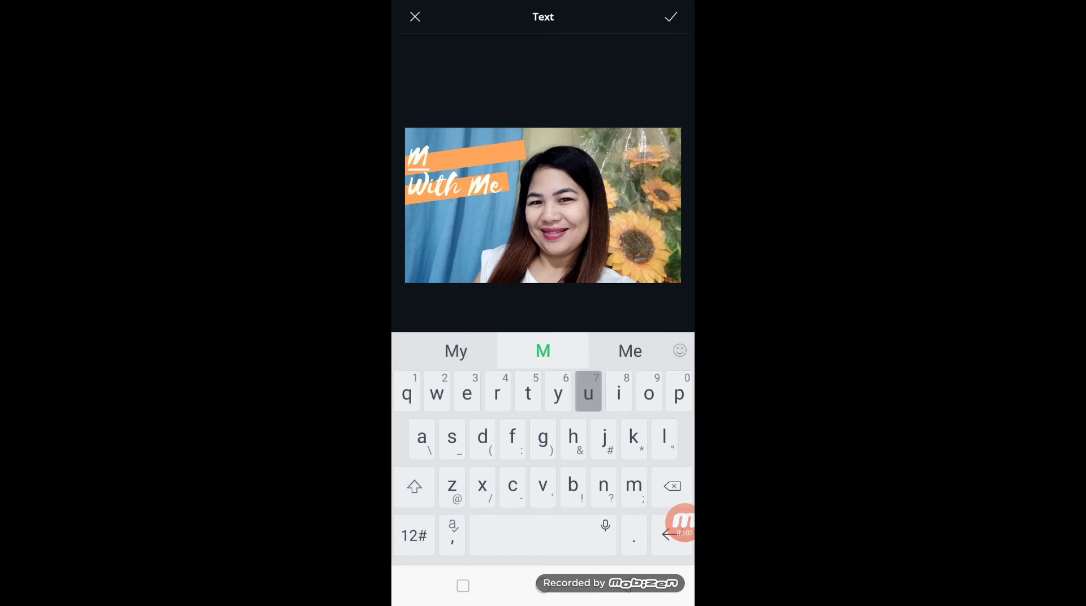
pyautogui.write('ukbang')
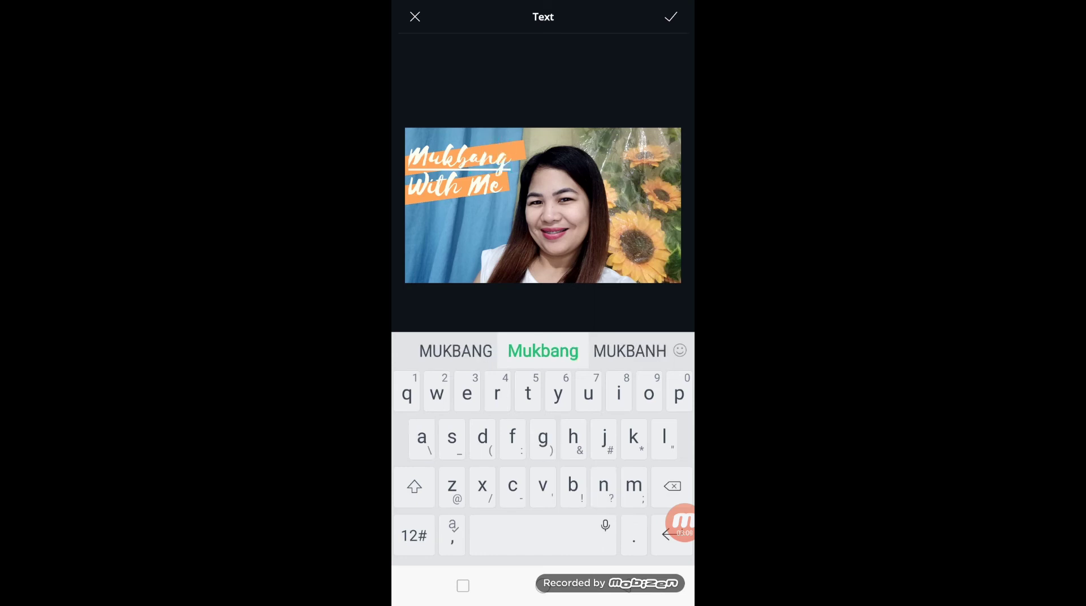
pyautogui.click(433, 185)
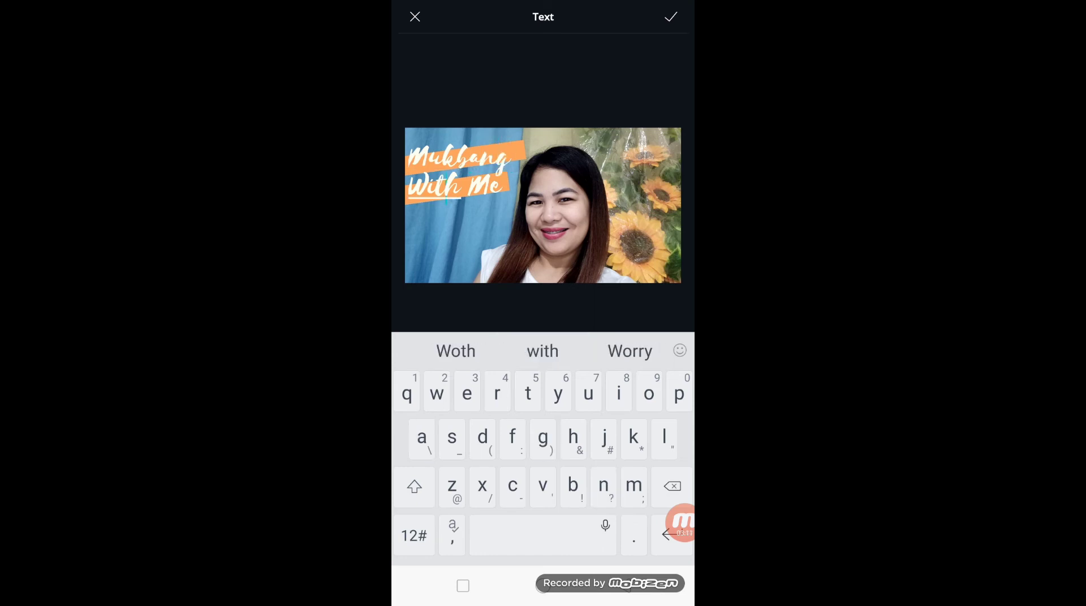
pyautogui.click(491, 186)
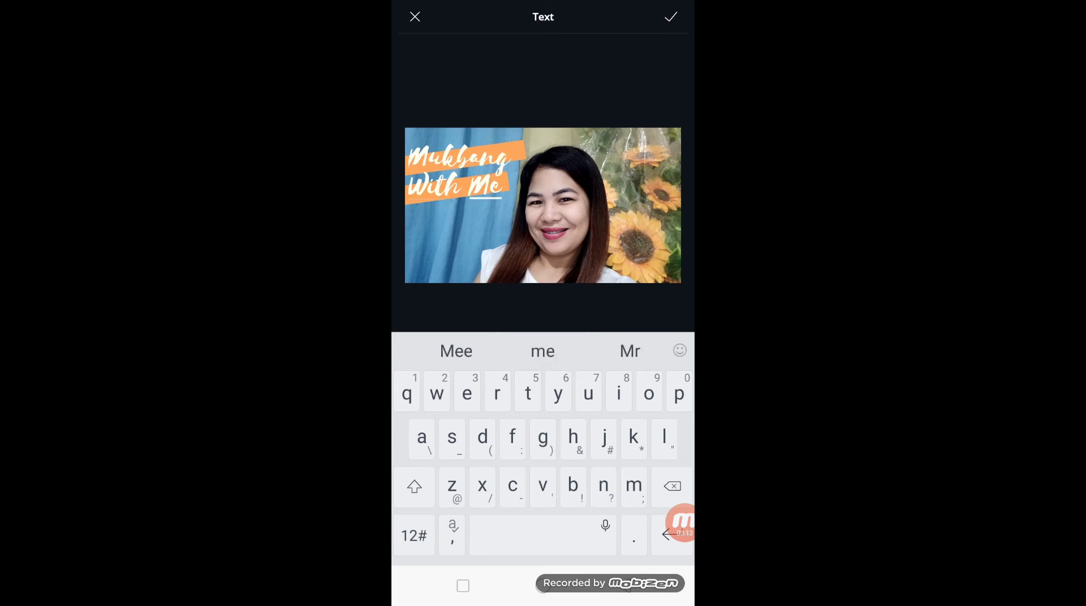
pyautogui.click(458, 155)
pyautogui.click(670, 17)
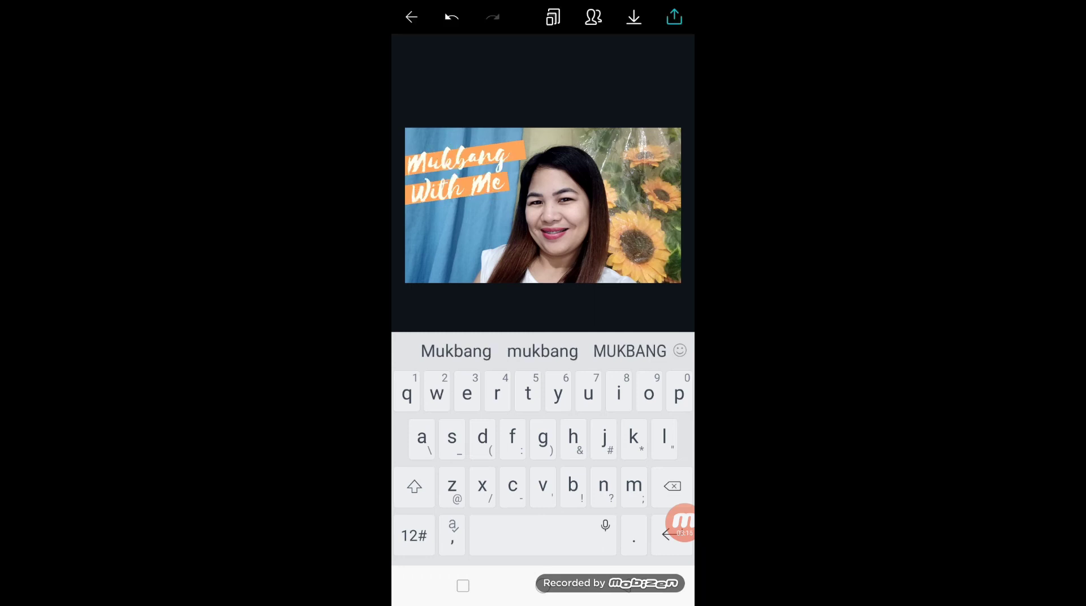
pyautogui.click(458, 169)
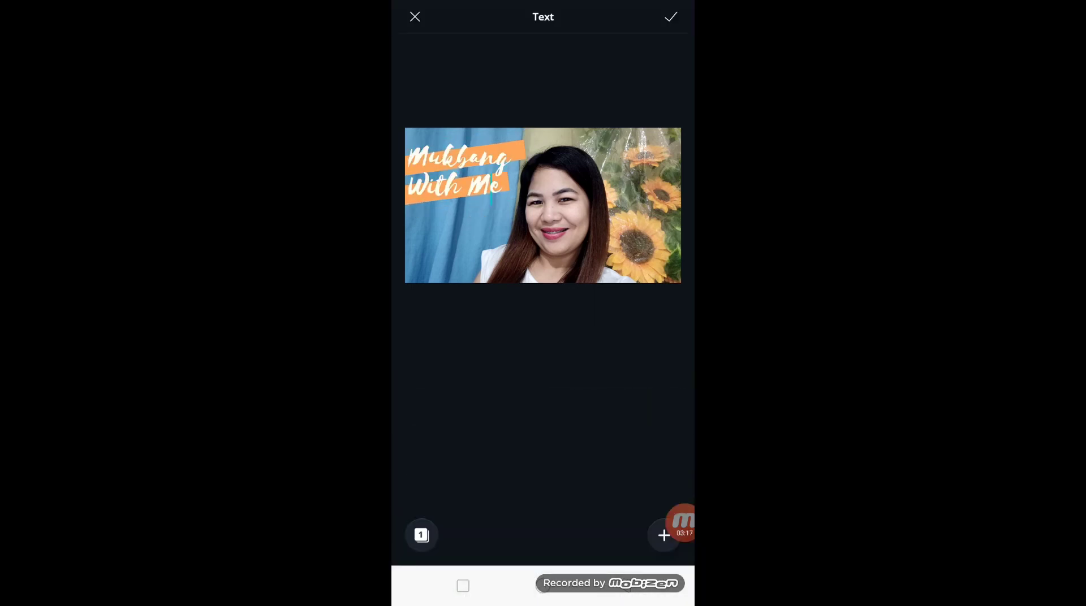
pyautogui.click(681, 521)
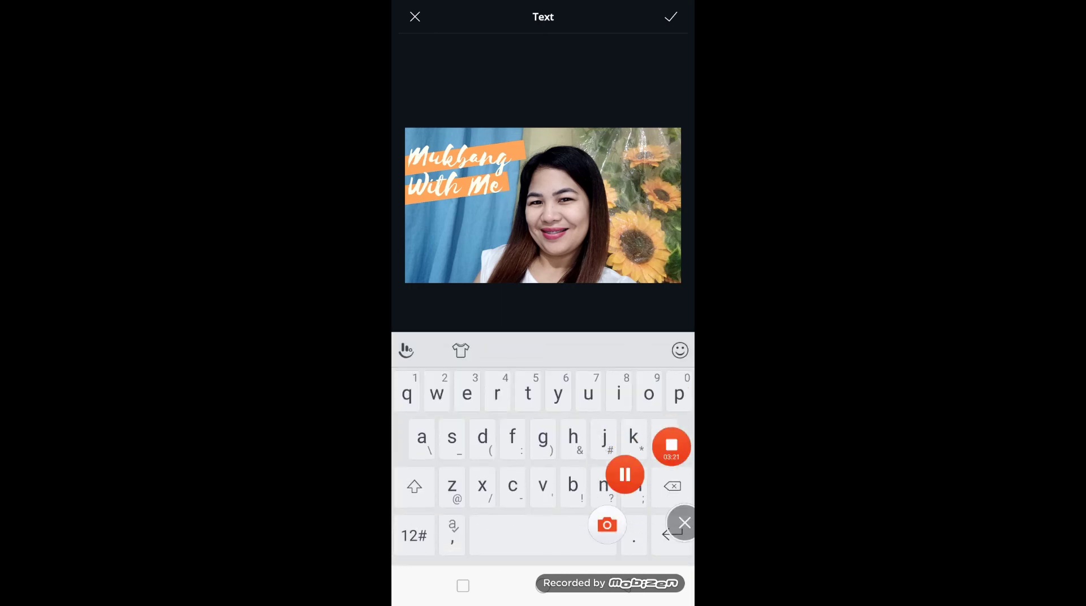
pyautogui.click(671, 17)
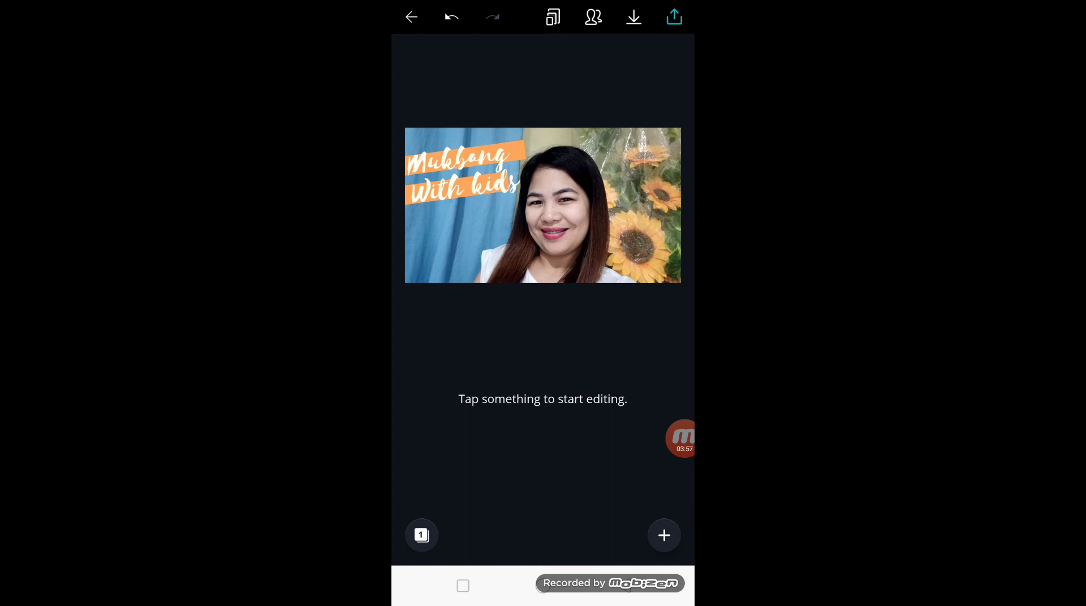
# Browse the elements and stickers, then save the thumbnail and bring up the sharing apps
pyautogui.click(664, 535)
pyautogui.moveTo(594, 435); pyautogui.dragTo(545, 436)
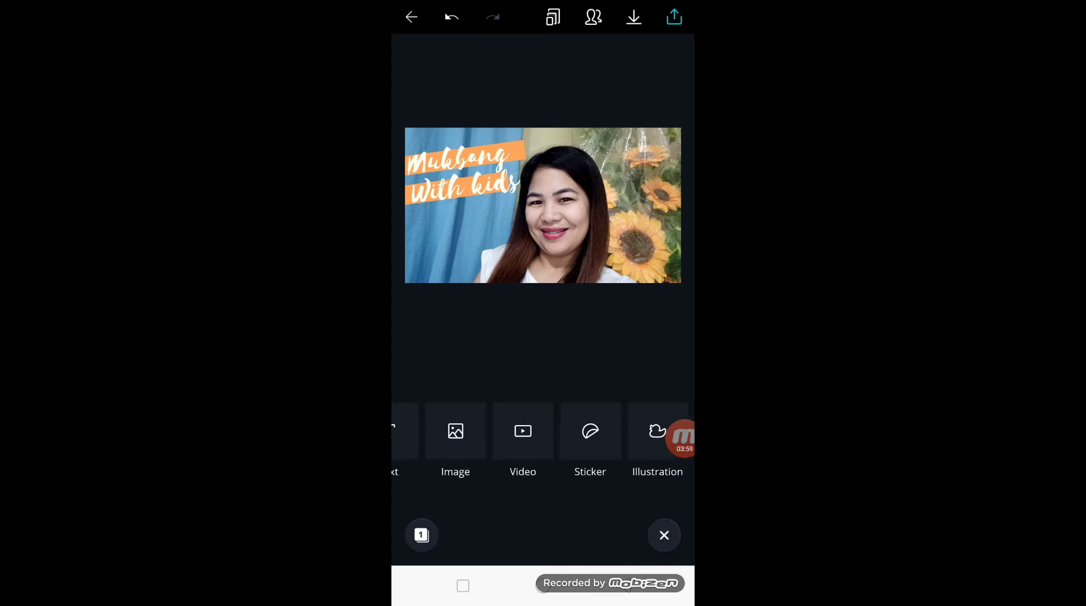
pyautogui.click(590, 432)
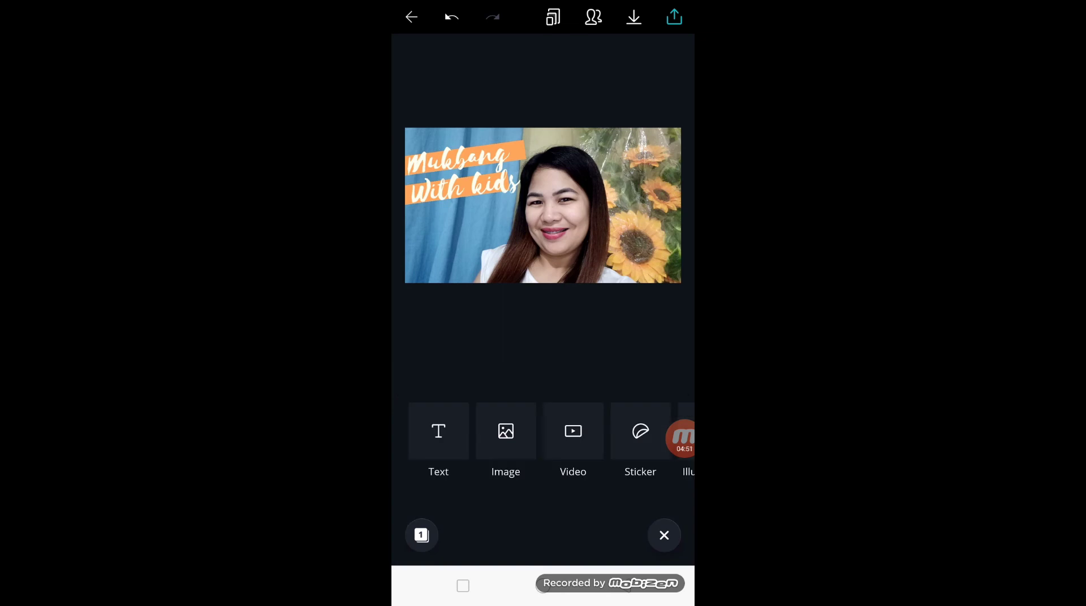
pyautogui.click(505, 433)
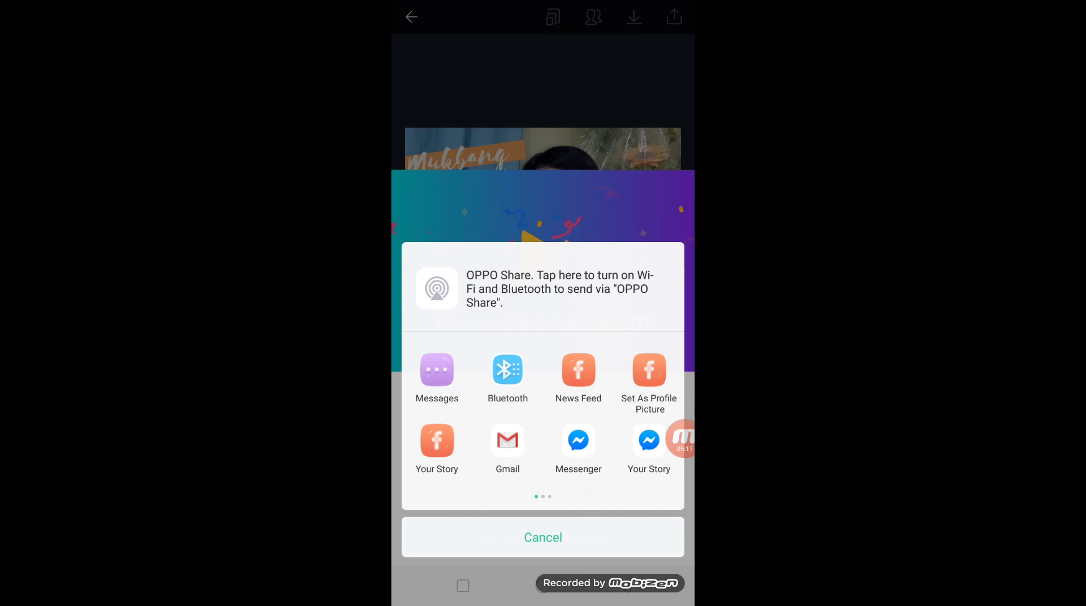
# Dismiss the share sheet, close the elements panel, and go back to Your designs
pyautogui.click(543, 537)
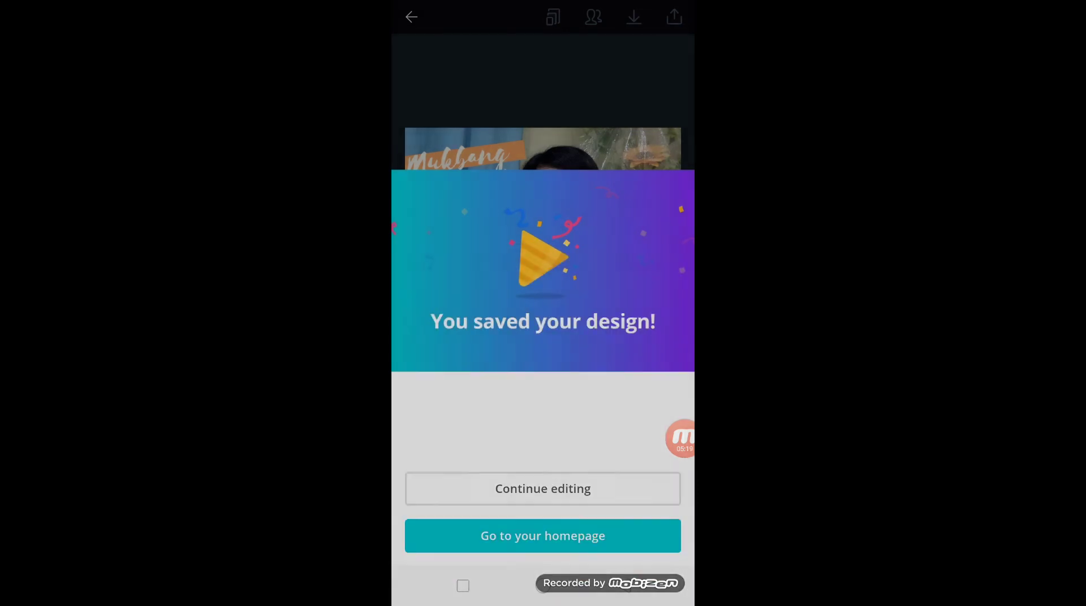
pyautogui.click(542, 487)
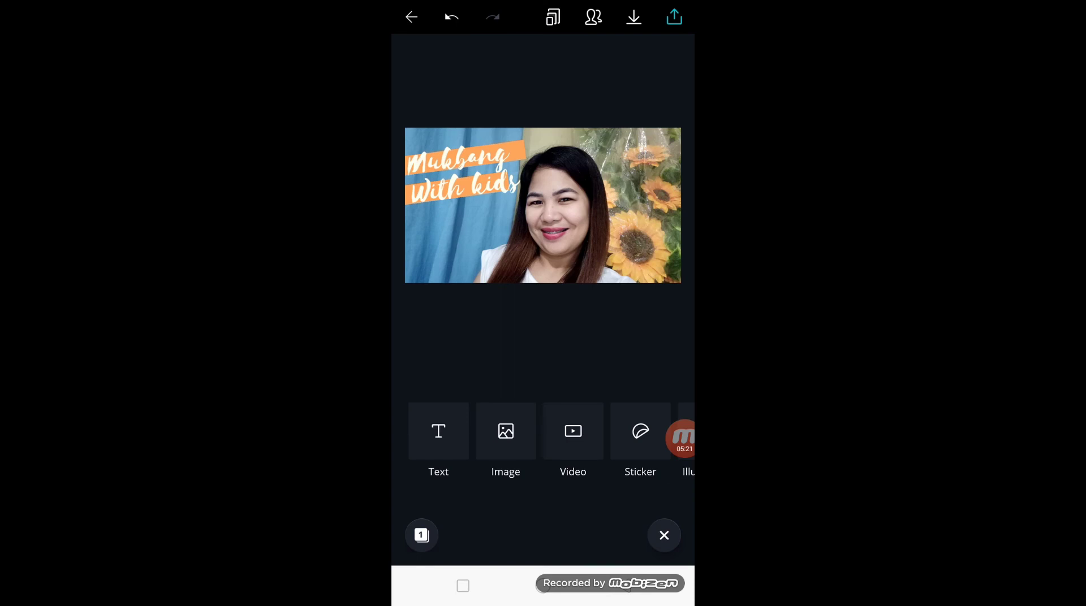
pyautogui.click(664, 535)
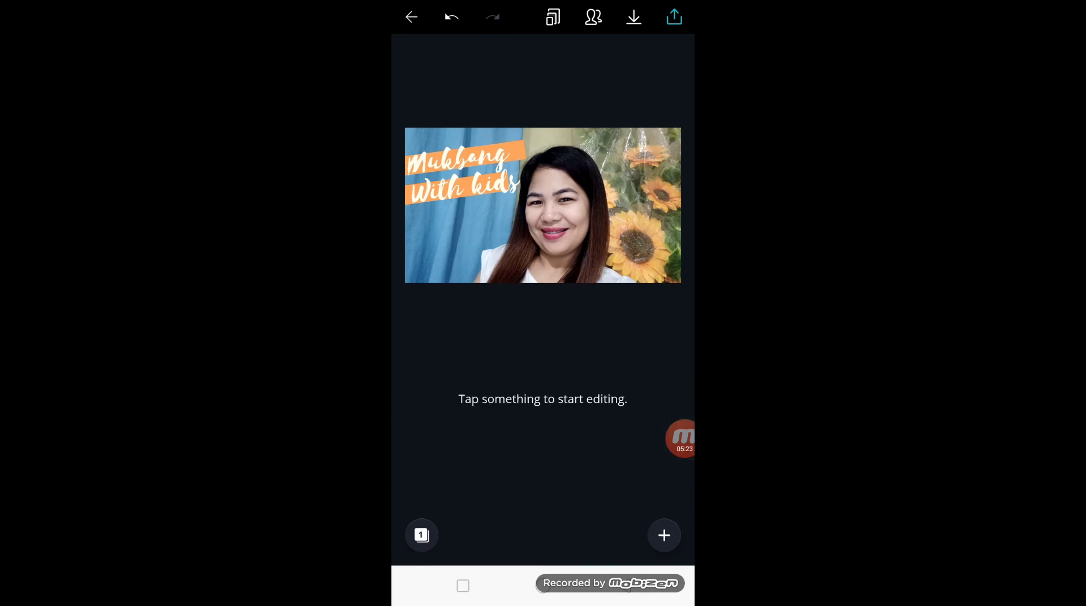
pyautogui.click(411, 17)
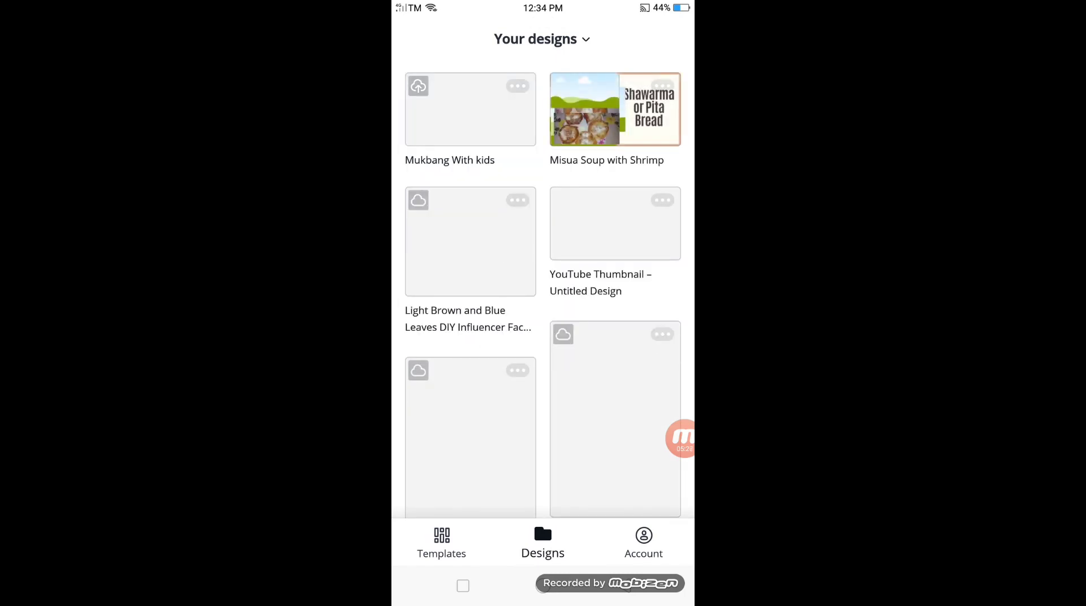
# Go to the Templates home page from the bottom navigation bar
pyautogui.click(442, 543)
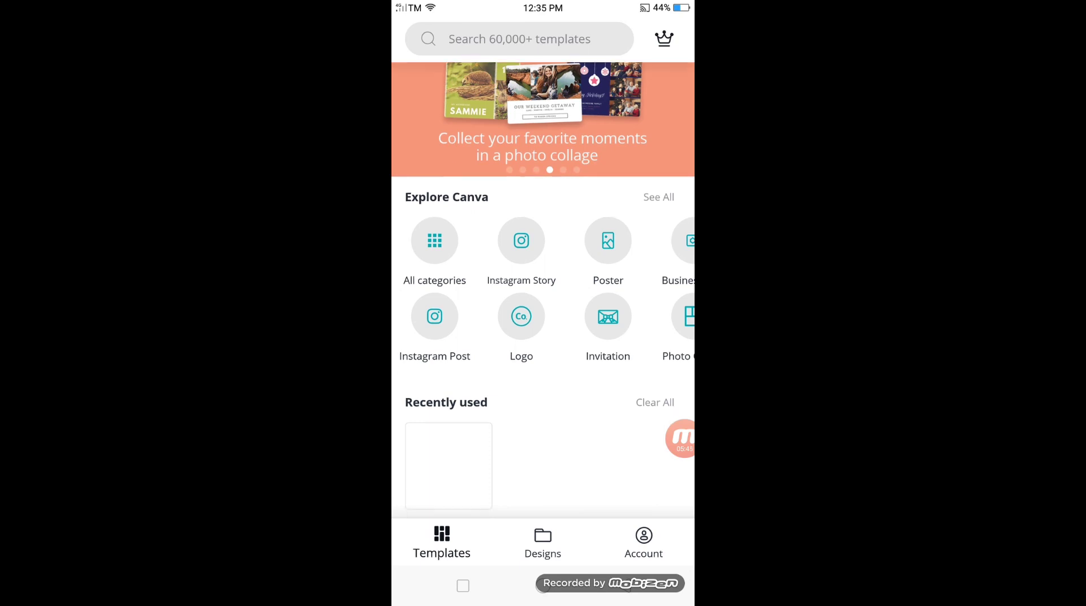
pyautogui.scroll(-5, 543, 306)
pyautogui.scroll(2, 543, 305)
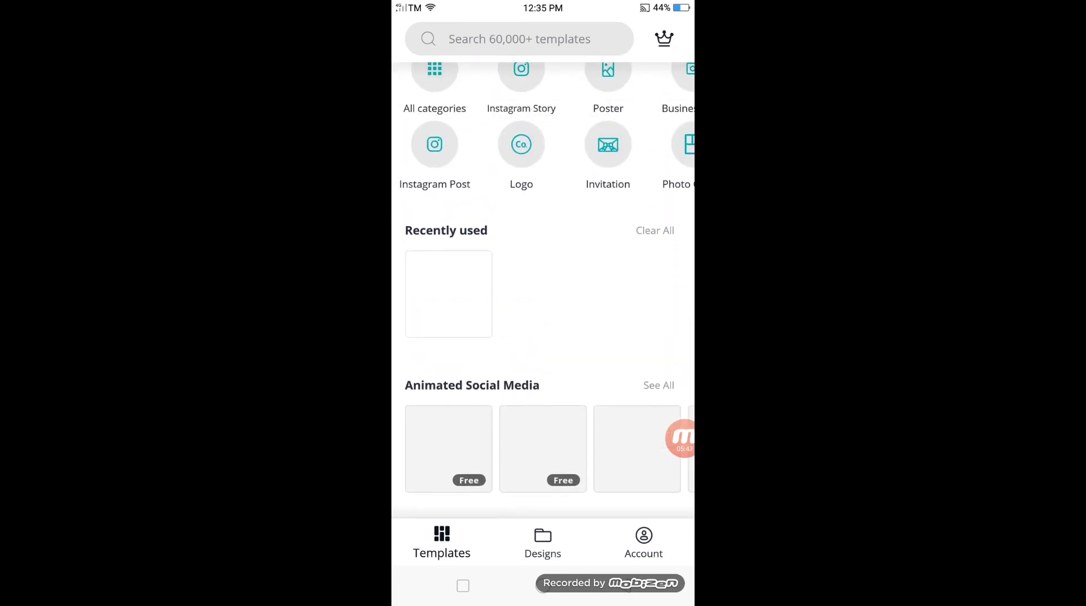
pyautogui.hscroll(3, 543, 150)
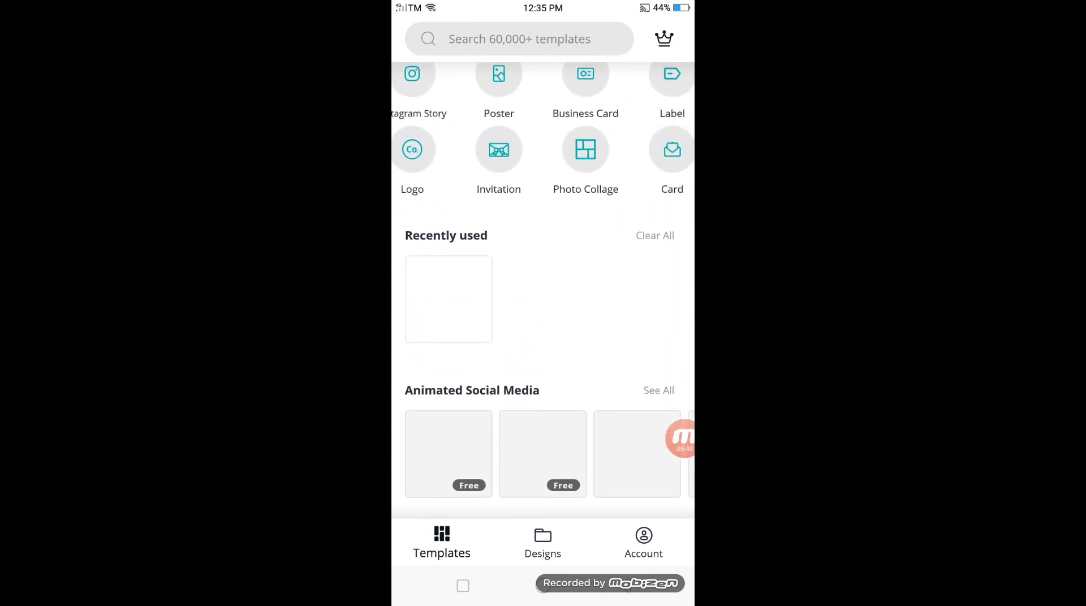
pyautogui.hscroll(2, 543, 150)
pyautogui.hscroll(2, 543, 150)
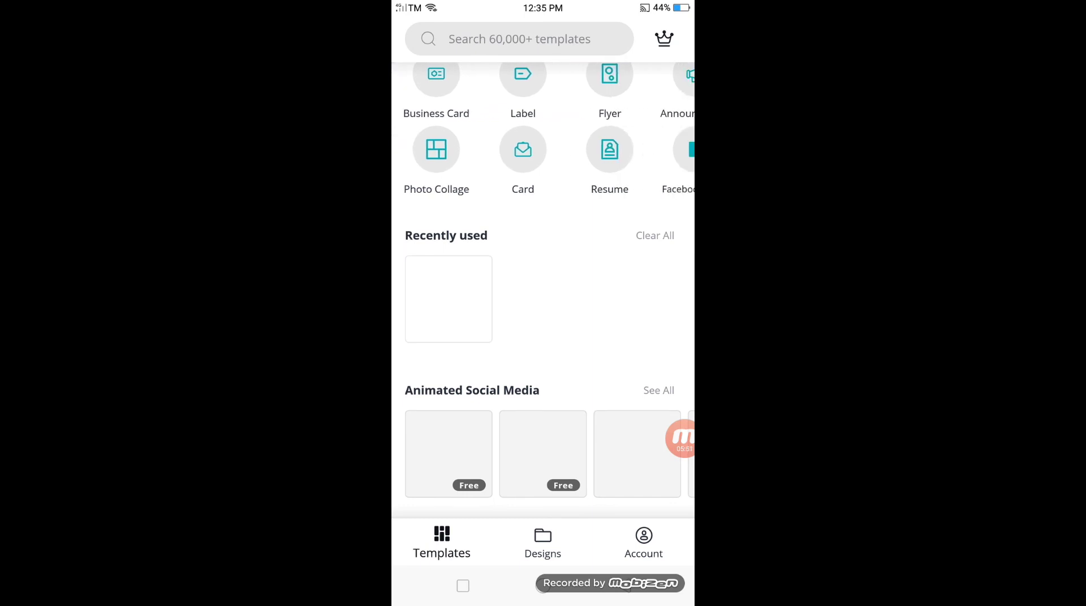
pyautogui.hscroll(3, 543, 149)
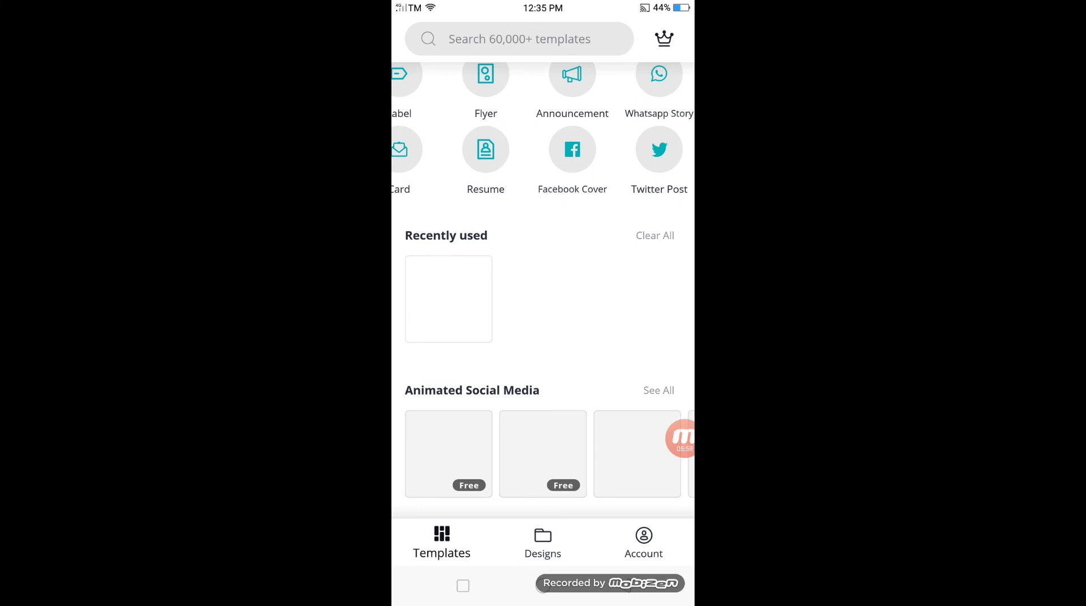
pyautogui.hscroll(3, 543, 150)
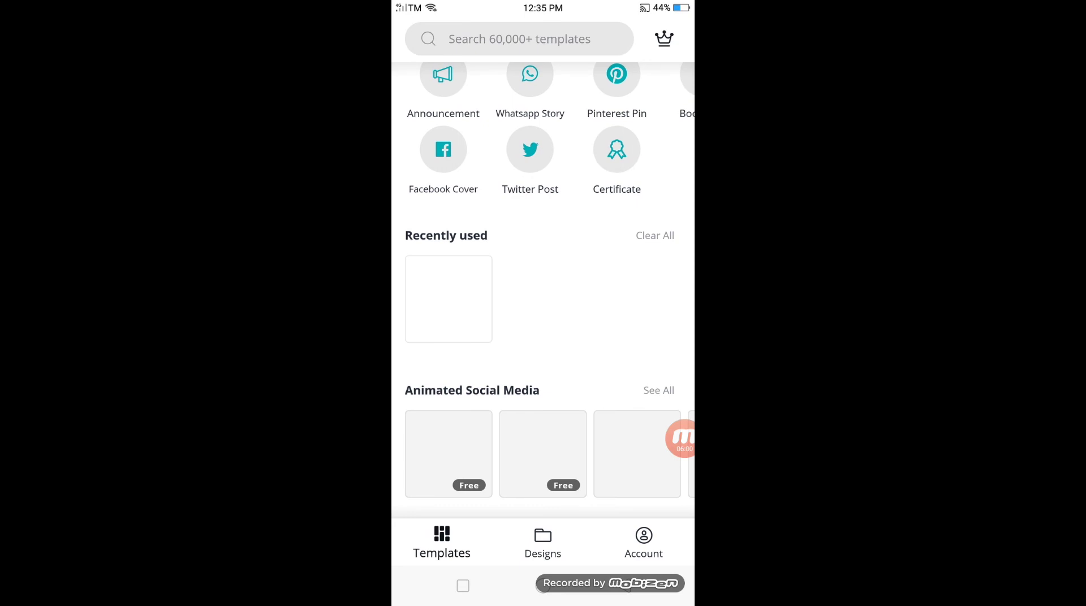
pyautogui.scroll(-4, 543, 288)
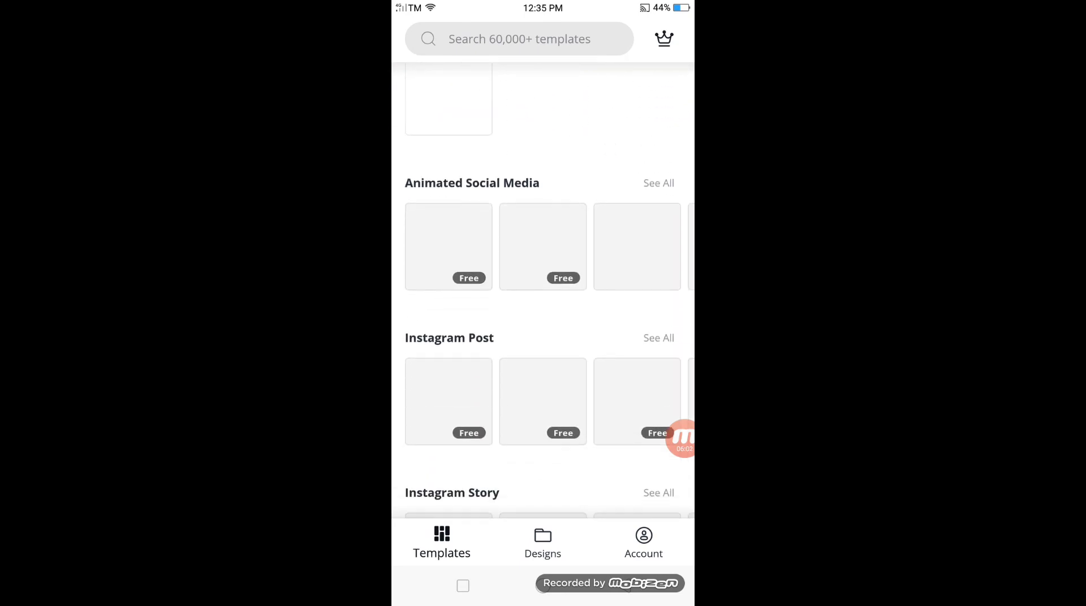
pyautogui.scroll(-7, 543, 288)
pyautogui.scroll(-2, 543, 288)
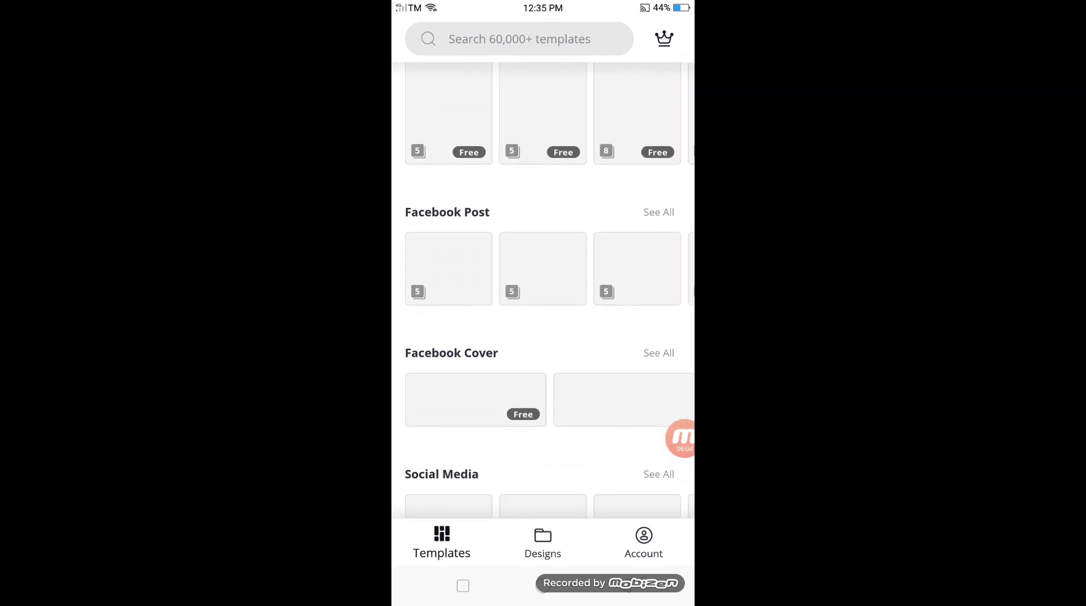
pyautogui.scroll(-5, 543, 288)
pyautogui.scroll(-5, 542, 289)
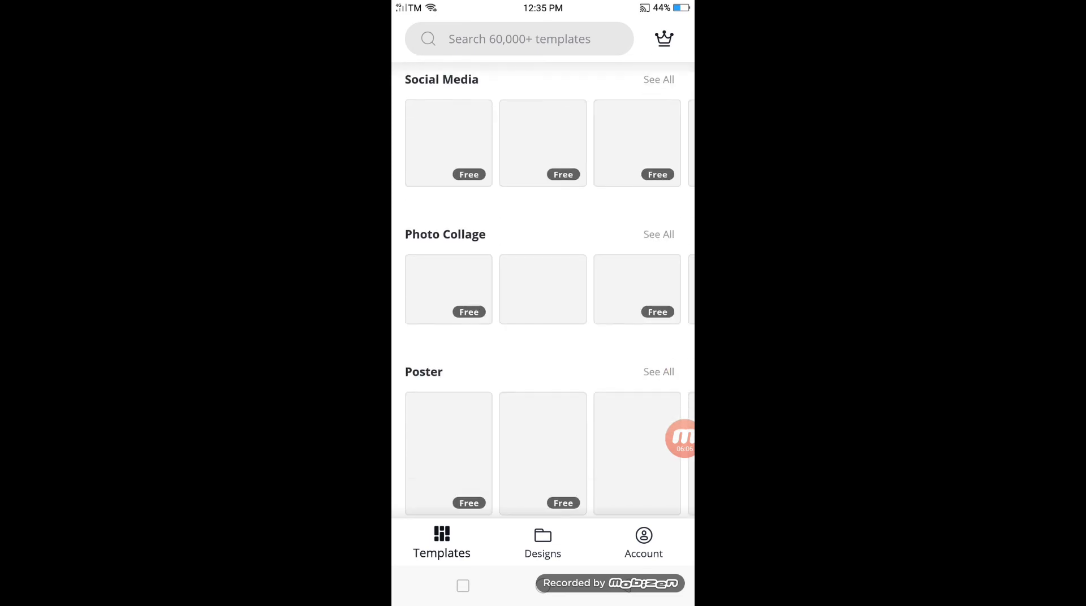
pyautogui.scroll(-6, 543, 288)
pyautogui.scroll(-4, 543, 288)
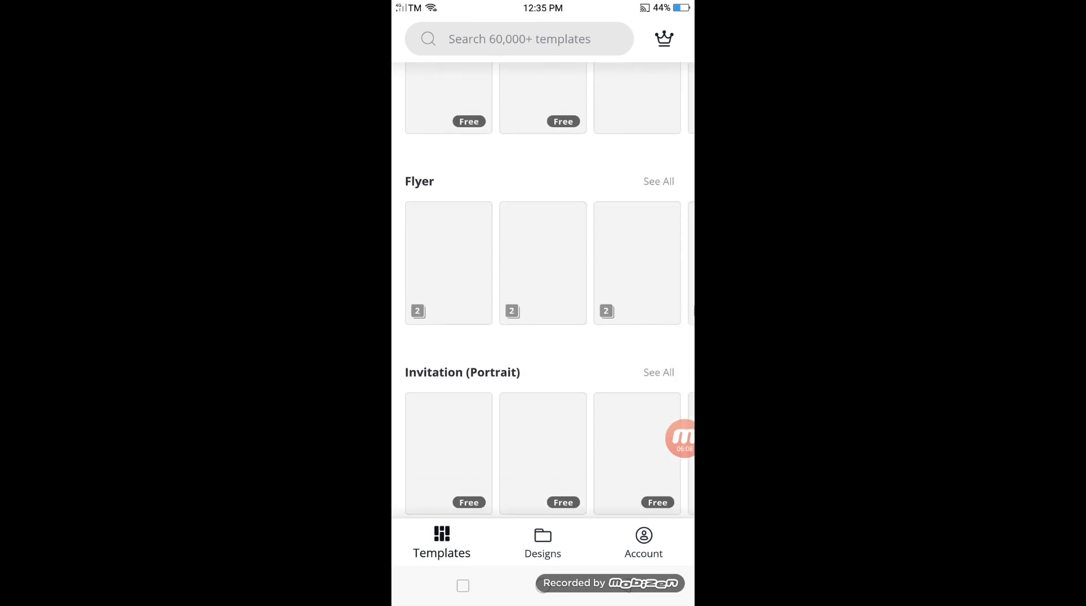
pyautogui.scroll(-4, 543, 288)
pyautogui.scroll(-5, 543, 289)
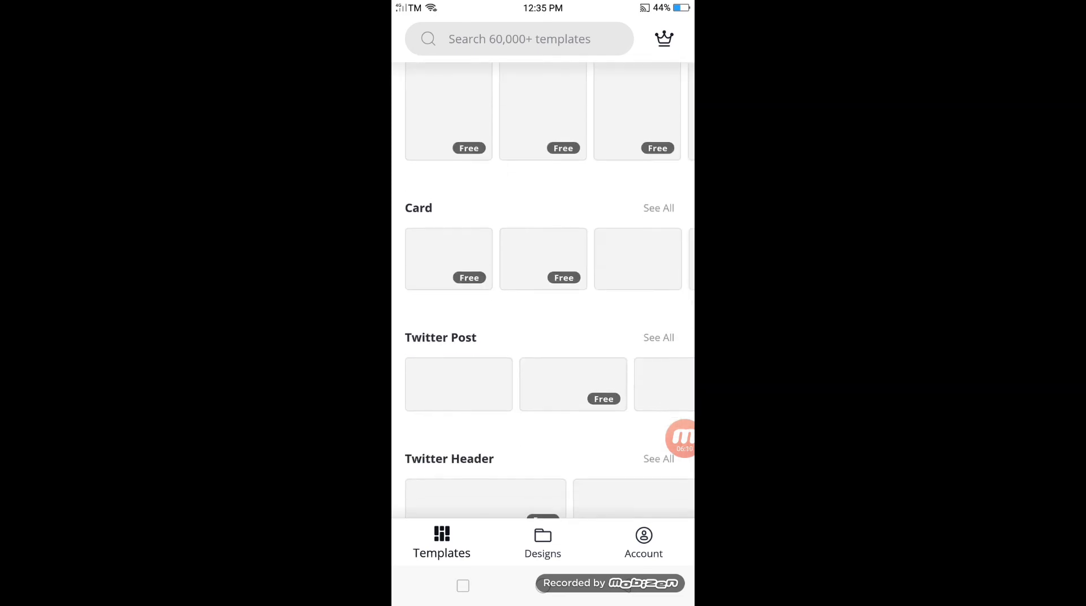
pyautogui.scroll(2, 543, 288)
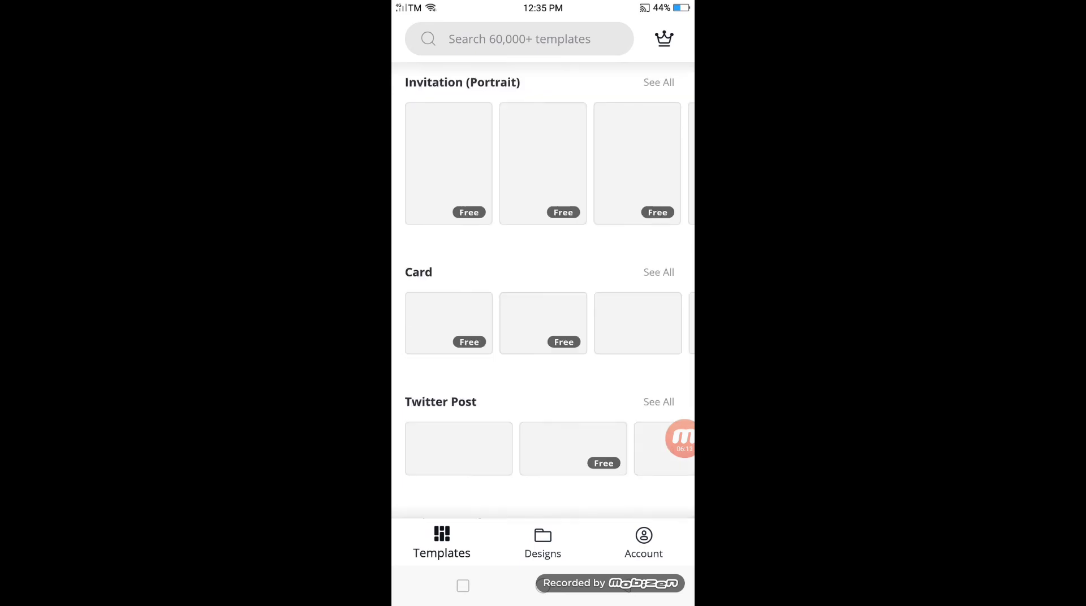
pyautogui.scroll(10, 543, 288)
pyautogui.scroll(10, 543, 289)
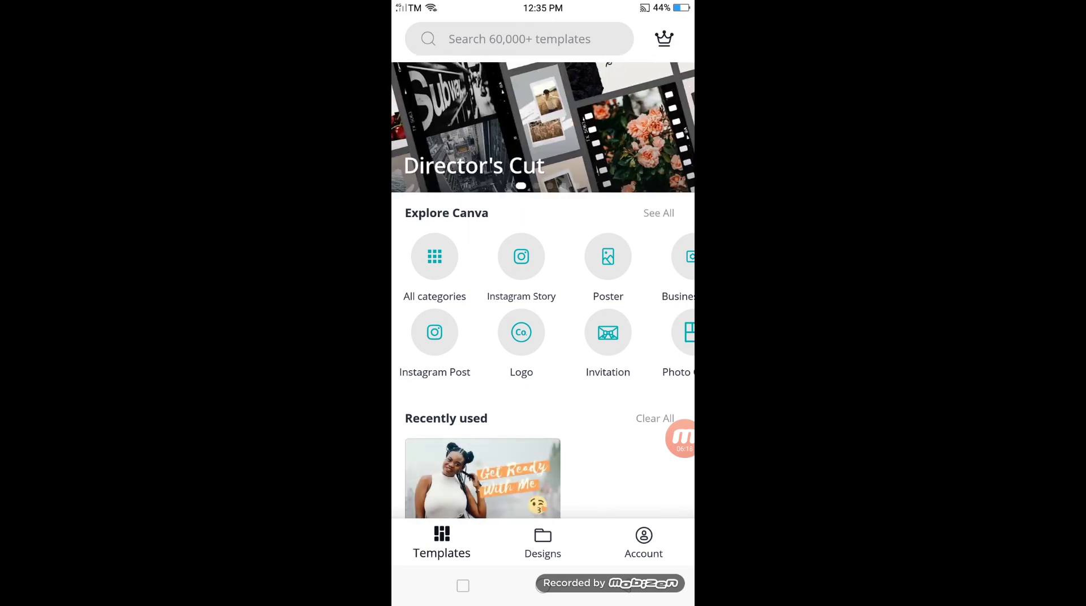
pyautogui.scroll(-3, 542, 289)
pyautogui.scroll(-2, 542, 289)
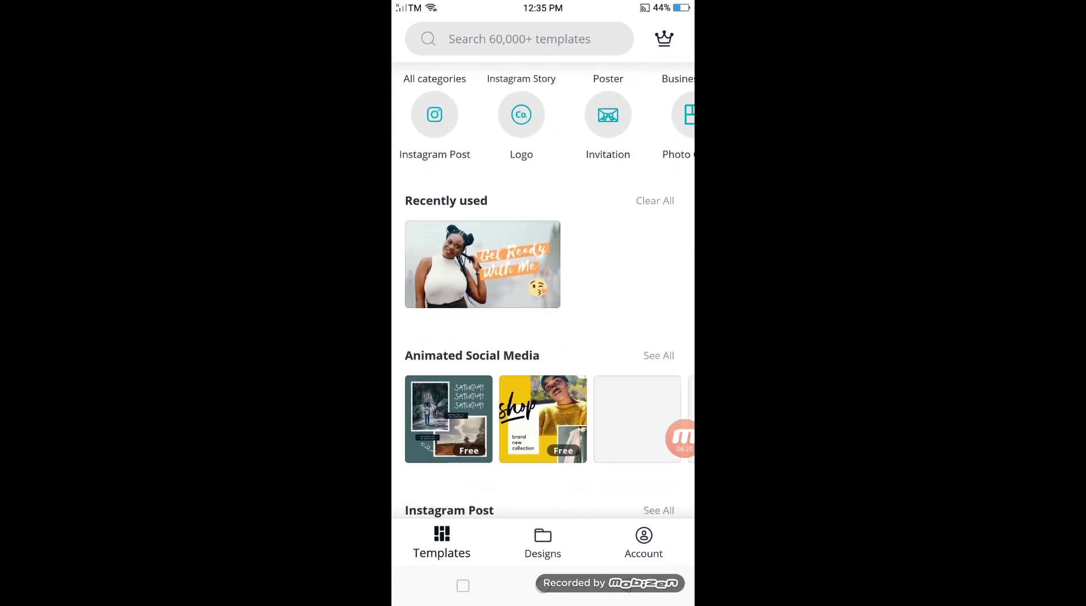
pyautogui.scroll(3, 543, 288)
pyautogui.scroll(2, 543, 289)
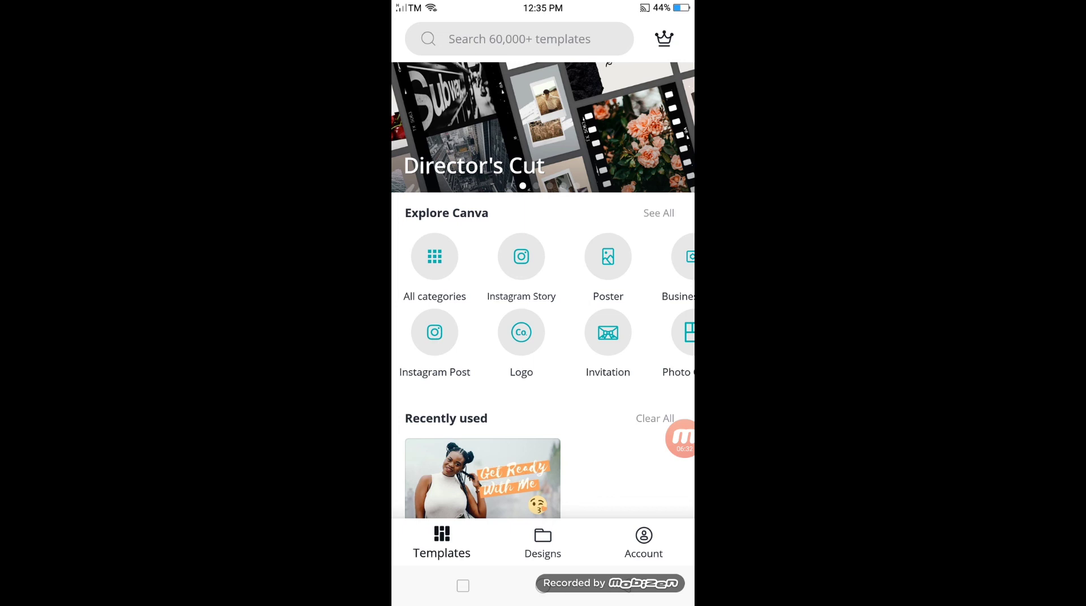
pyautogui.click(682, 438)
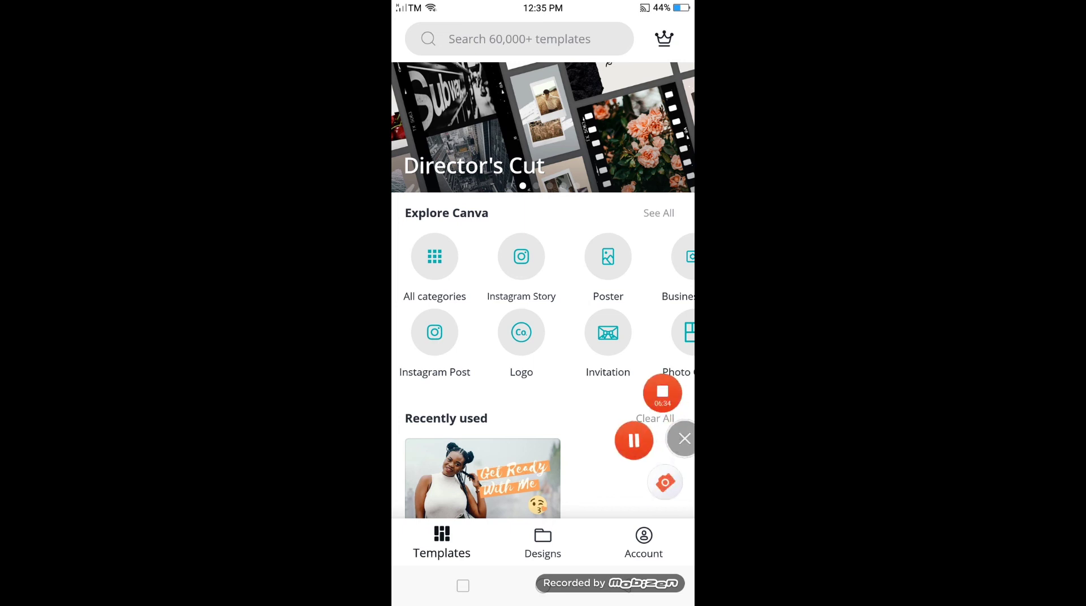